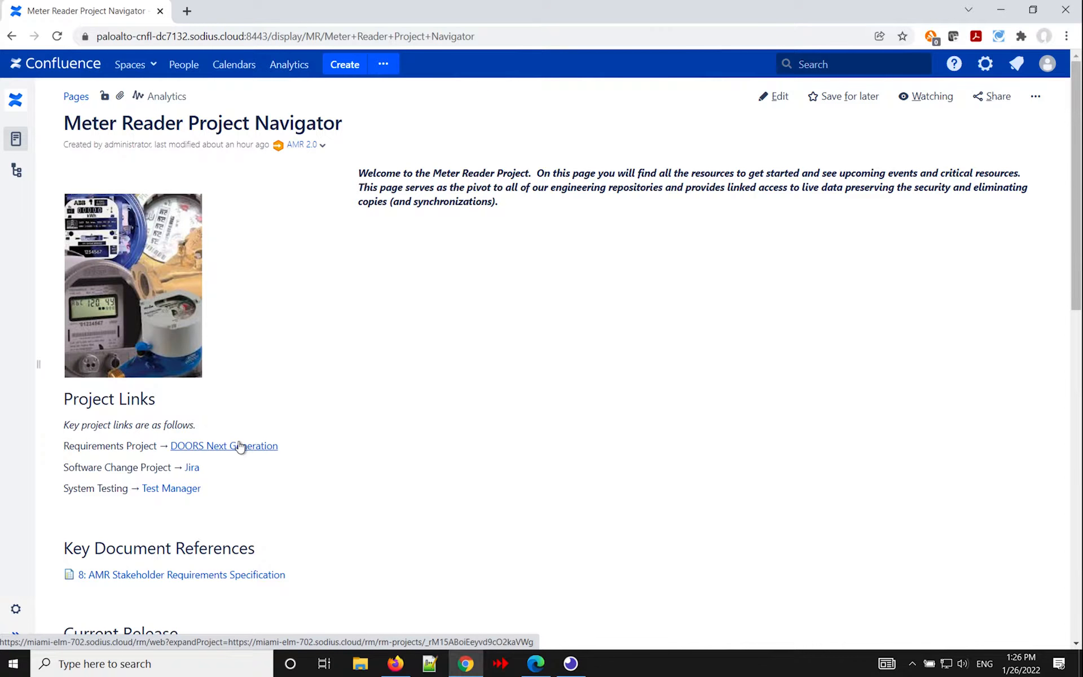
# Open the DOORS Next Generation requirements project in a separate tab, view it, and return to the Meter Reader Project Navigator page.
pyautogui.rightClick(240, 446)
pyautogui.click(273, 455)
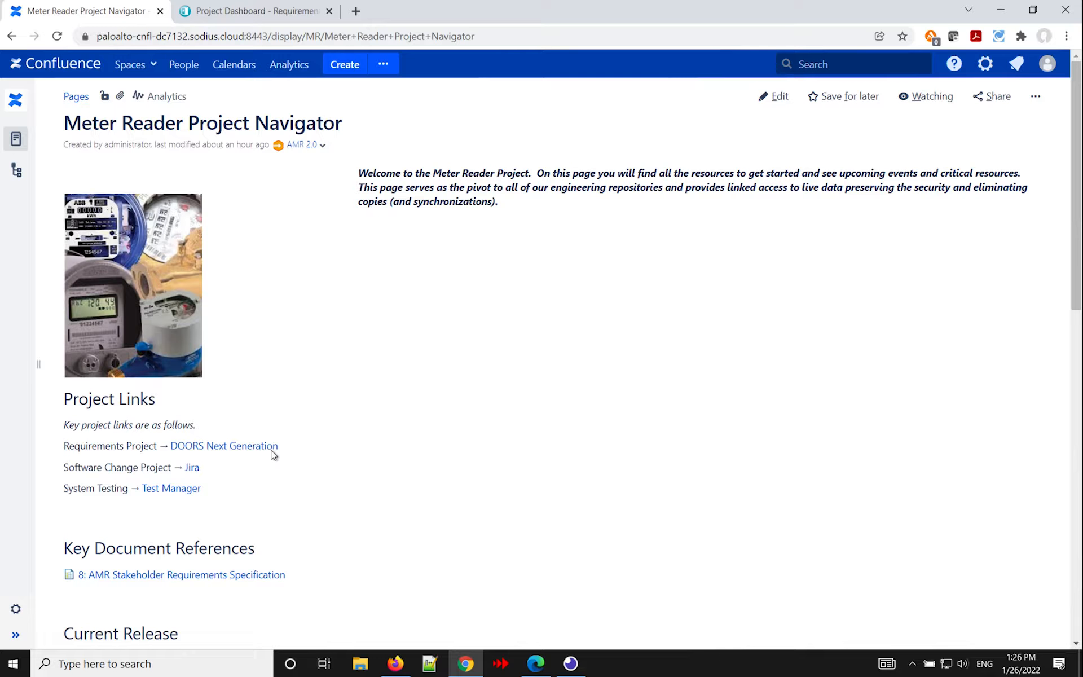
pyautogui.click(262, 14)
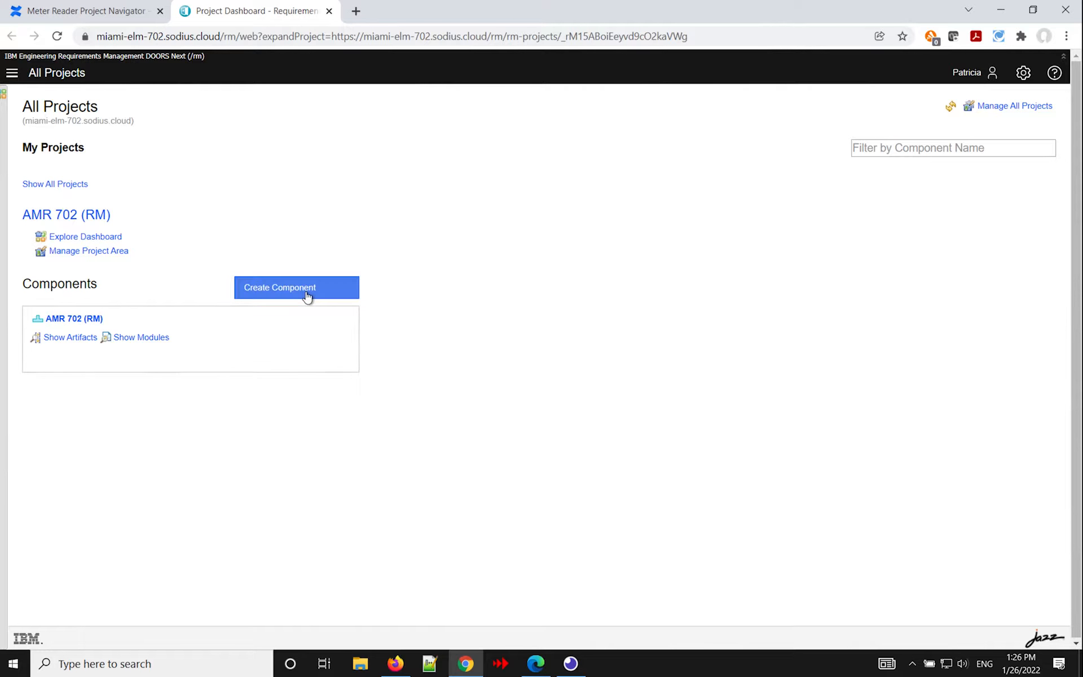
pyautogui.click(115, 12)
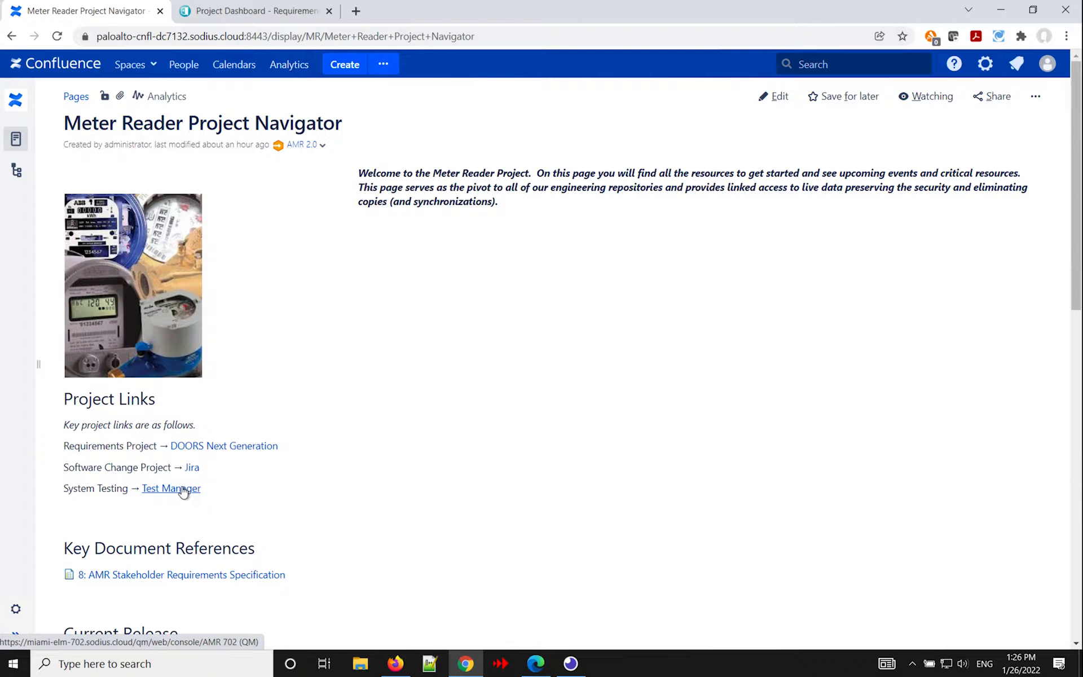
# Preview and open the Security Penetration Testing plan under Current Release Testing Status, and return to the project navigator page.
pyautogui.scroll(-2, 546, 444)
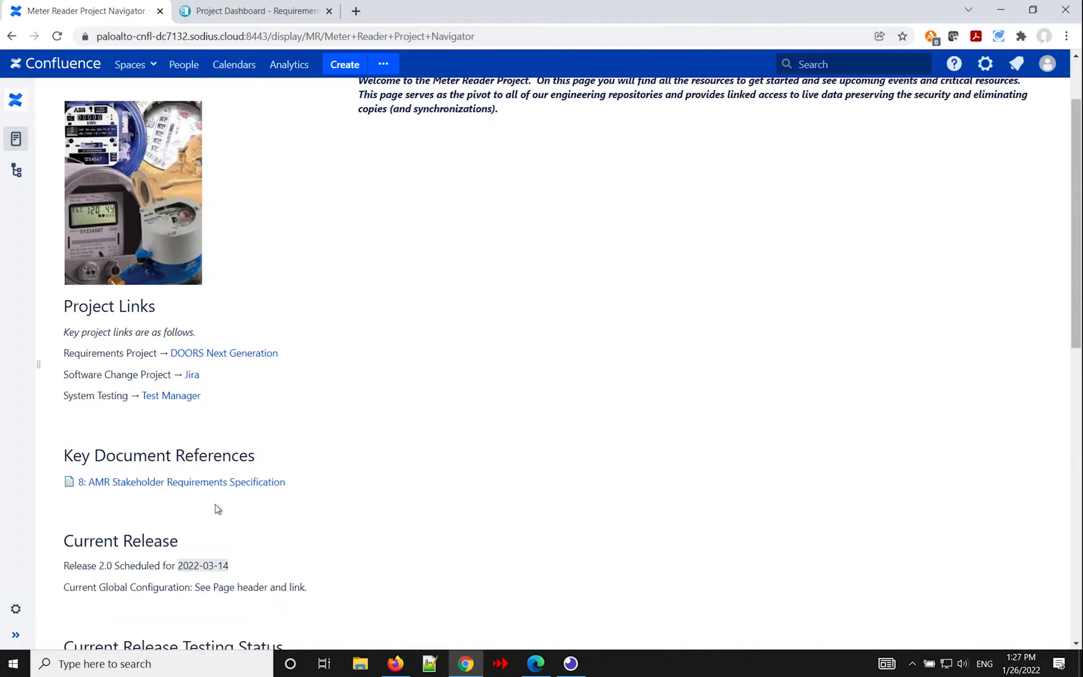
pyautogui.moveTo(212, 485)
pyautogui.scroll(-5, 197, 508)
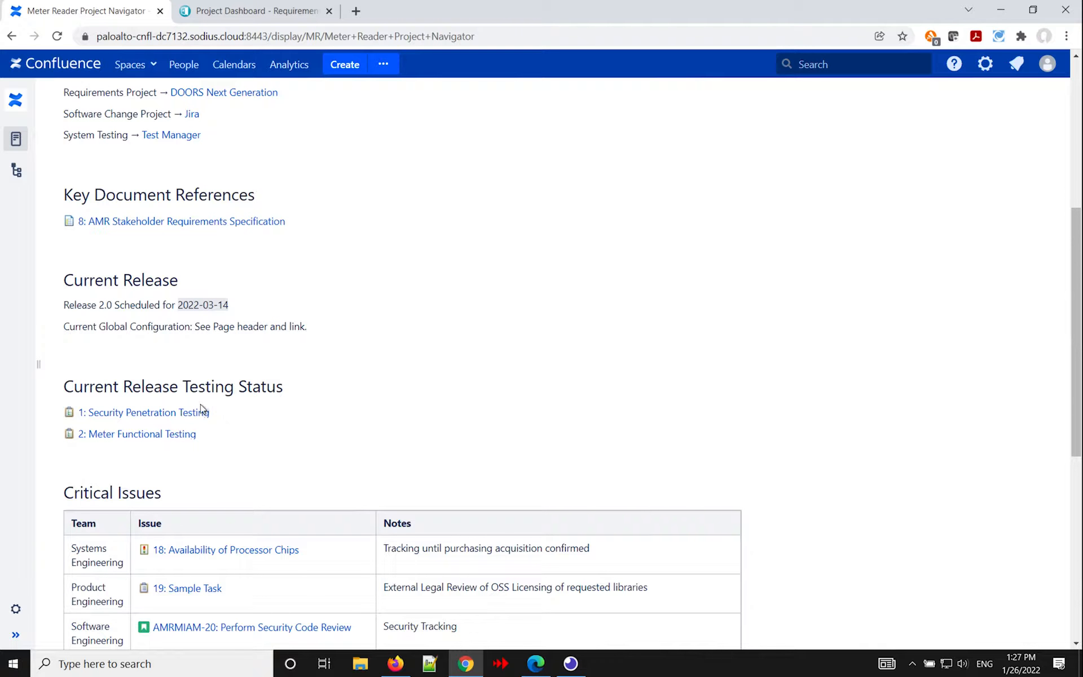
pyautogui.moveTo(191, 414)
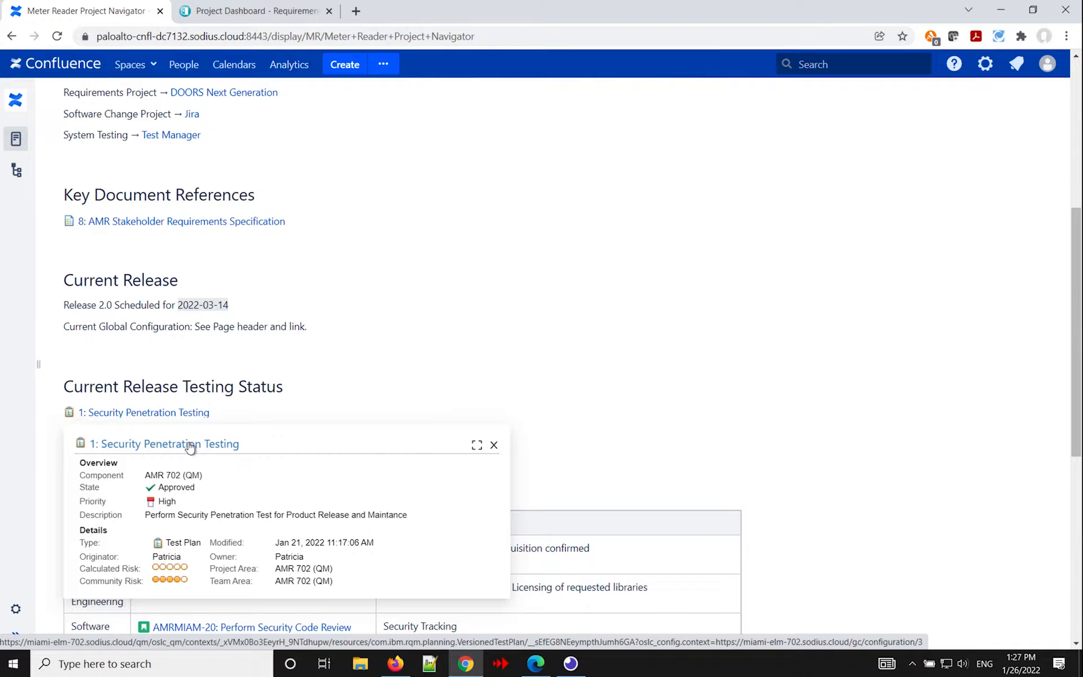
pyautogui.click(190, 446)
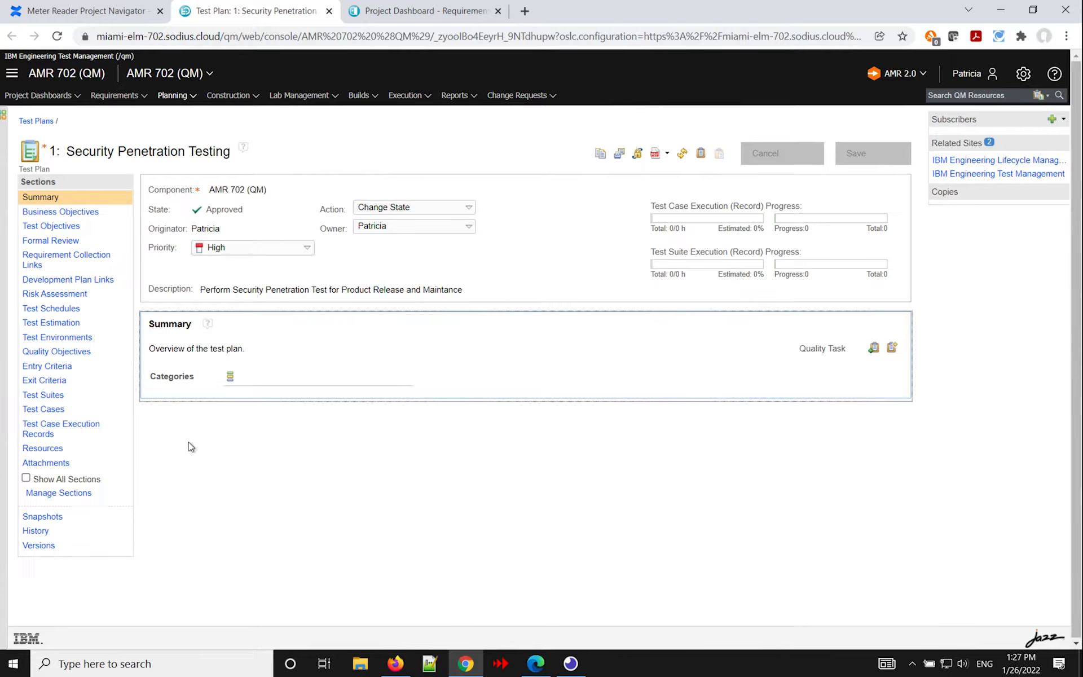
pyautogui.click(92, 17)
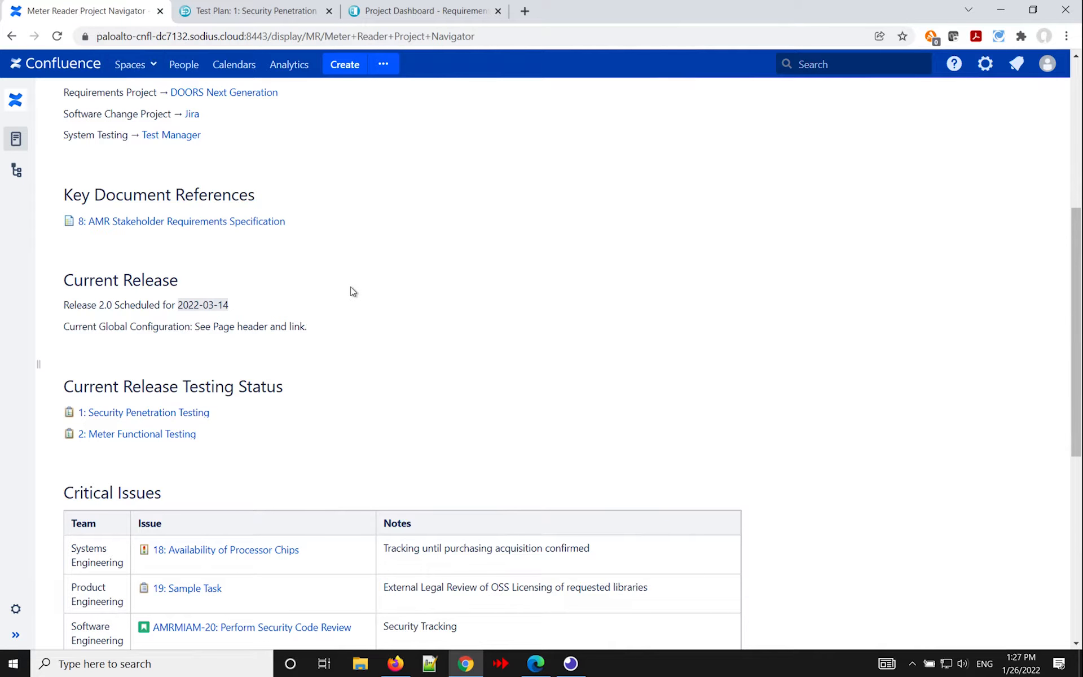
# Open the Availability of Processor Chips risk from the Critical Issues table through its link preview.
pyautogui.scroll(-2, 350, 290)
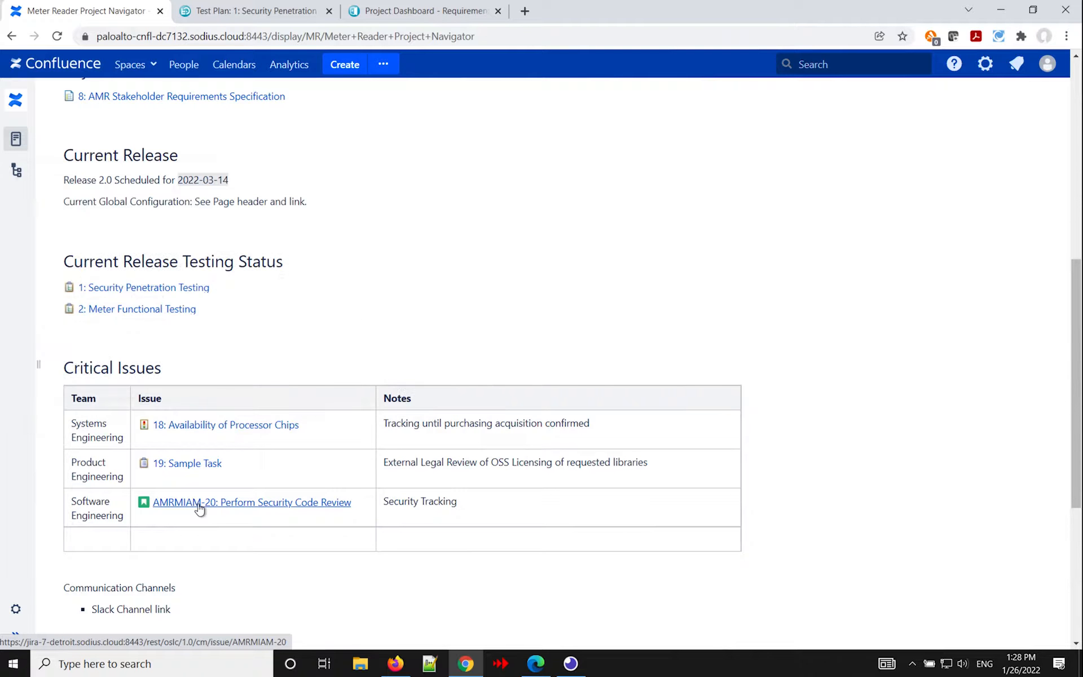
pyautogui.moveTo(199, 508)
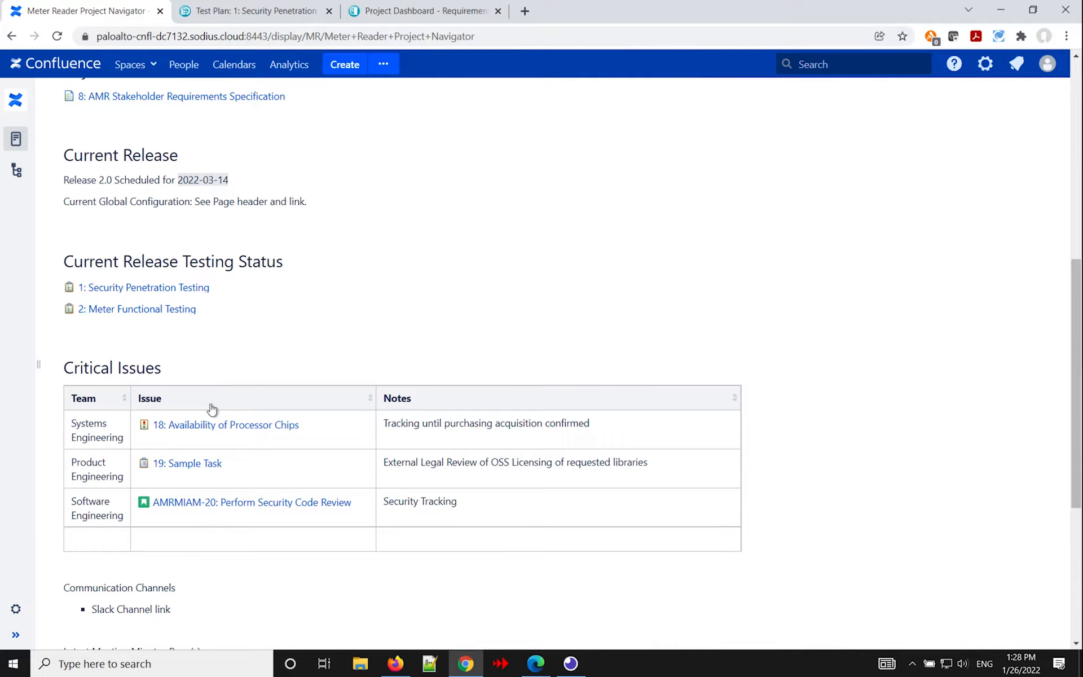
pyautogui.rightClick(204, 429)
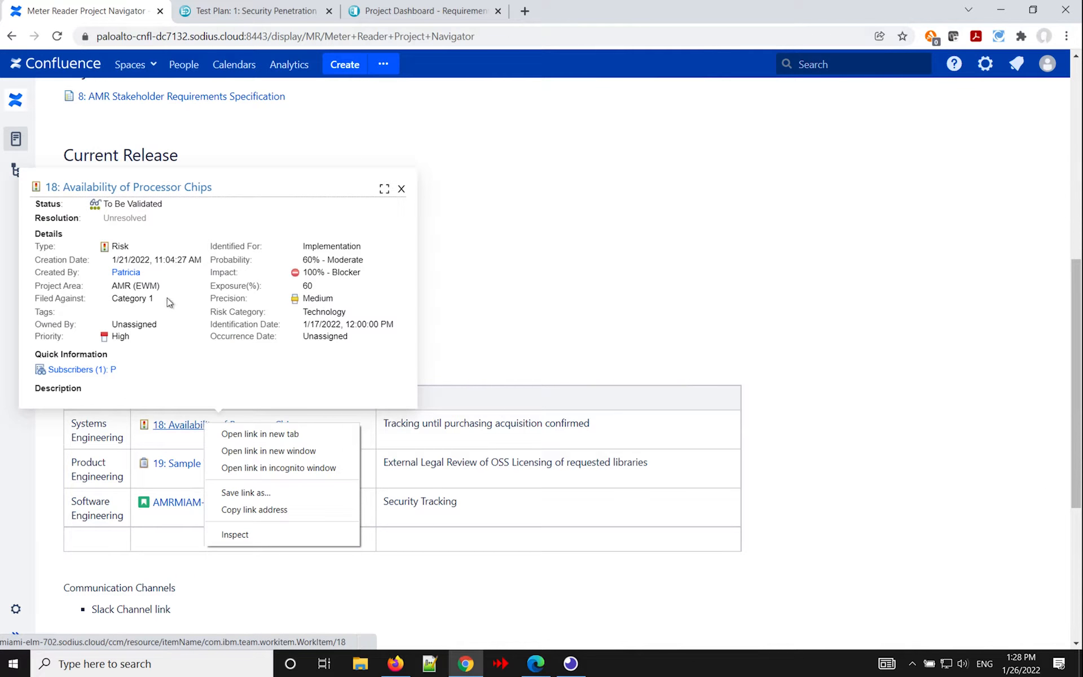
pyautogui.click(165, 189)
pyautogui.click(166, 188)
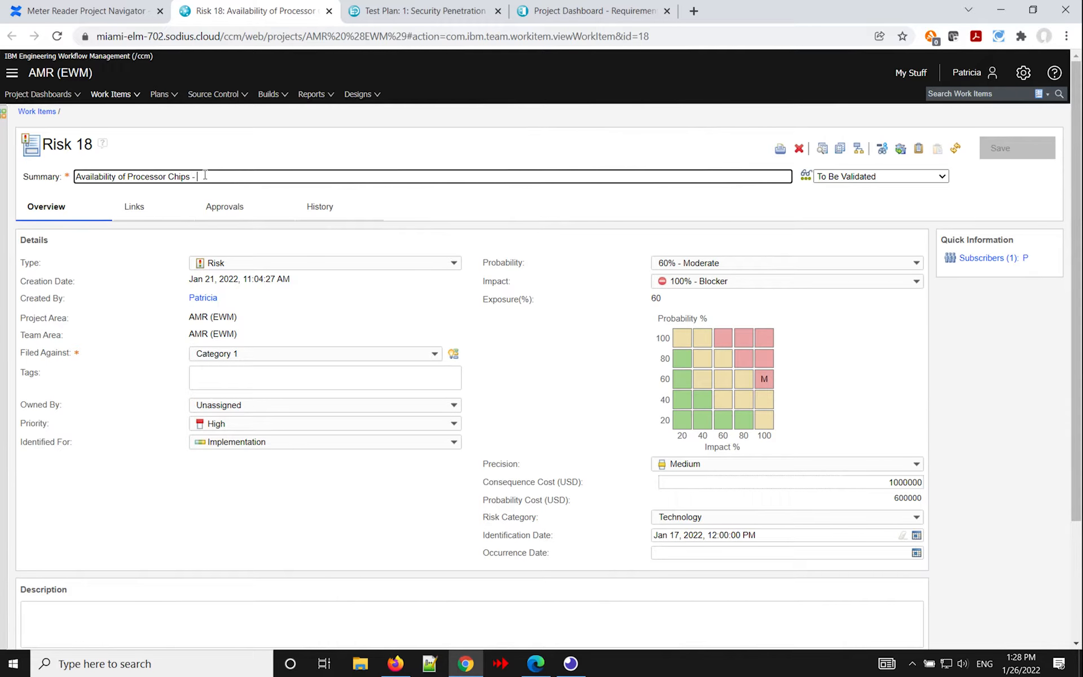
pyautogui.write('UP')
pyautogui.press('BackSpace')
pyautogui.press('BackSpace')
pyautogui.press('BackSpace')
pyautogui.press('BackSpace')
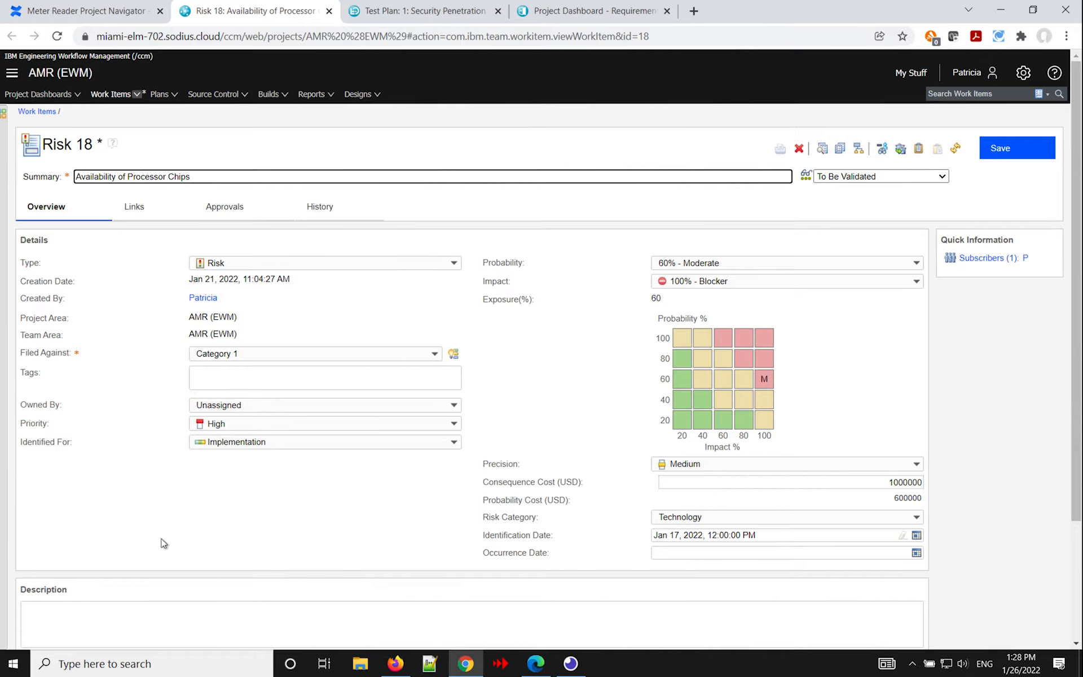
# Enter "Update Description" as the description of Risk 18.
pyautogui.click(125, 623)
pyautogui.write('Updated')
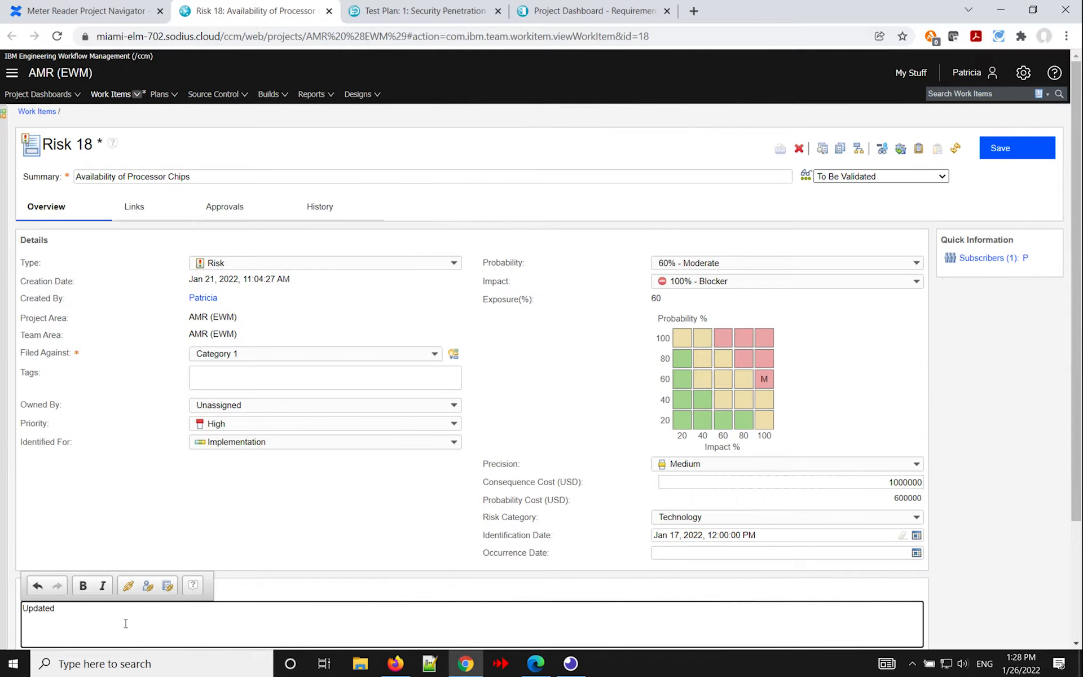
pyautogui.press('BackSpace')
pyautogui.write('Description')
# Set the risk's probability to 80% - High and its priority to Medium, and save the work item.
pyautogui.click(848, 261)
pyautogui.click(810, 333)
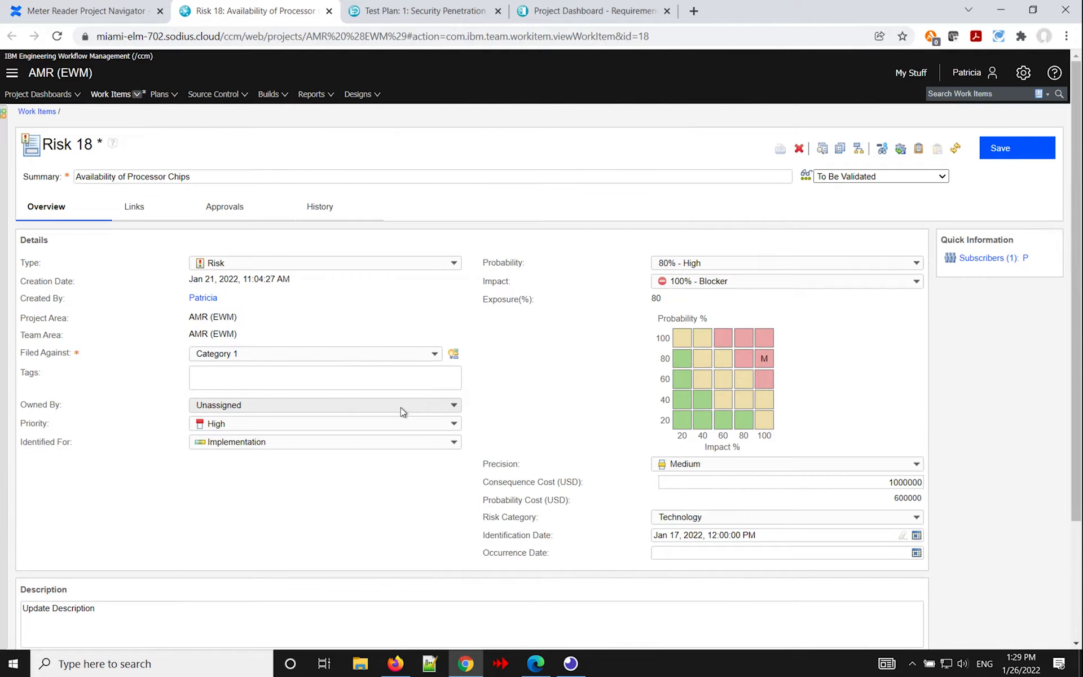
pyautogui.click(388, 424)
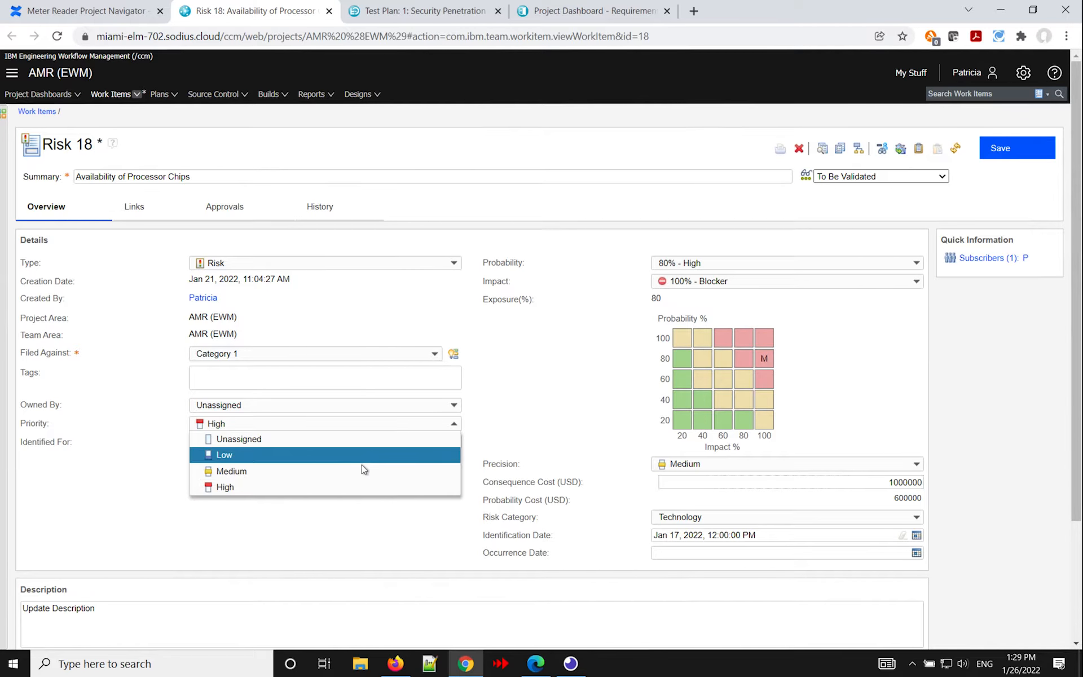
pyautogui.click(361, 467)
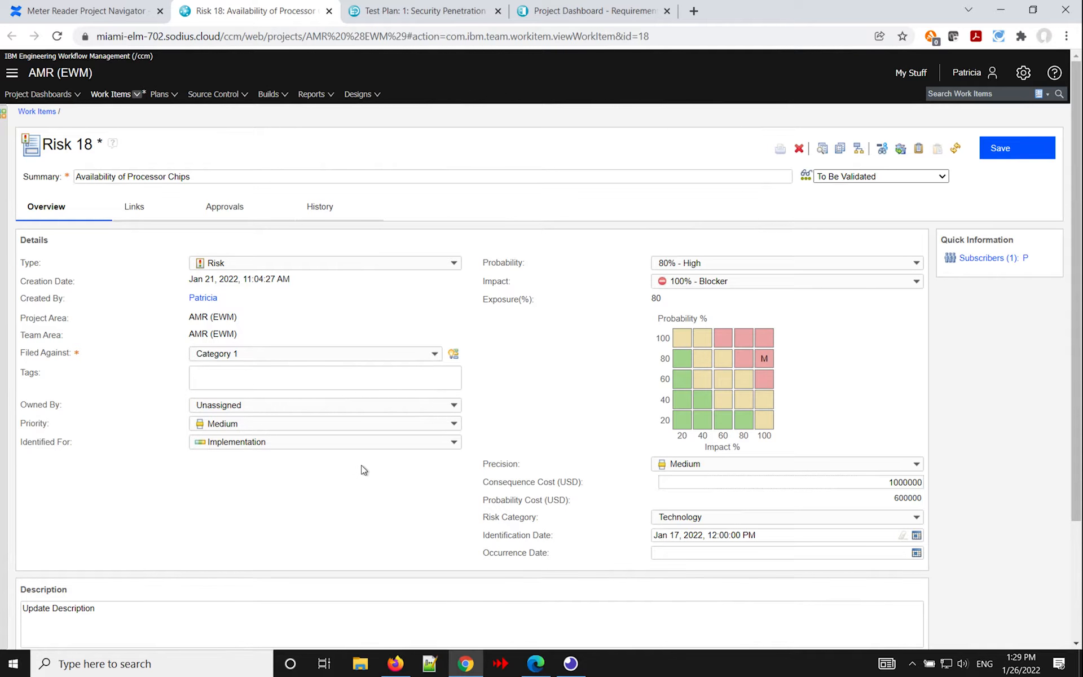
pyautogui.click(1000, 148)
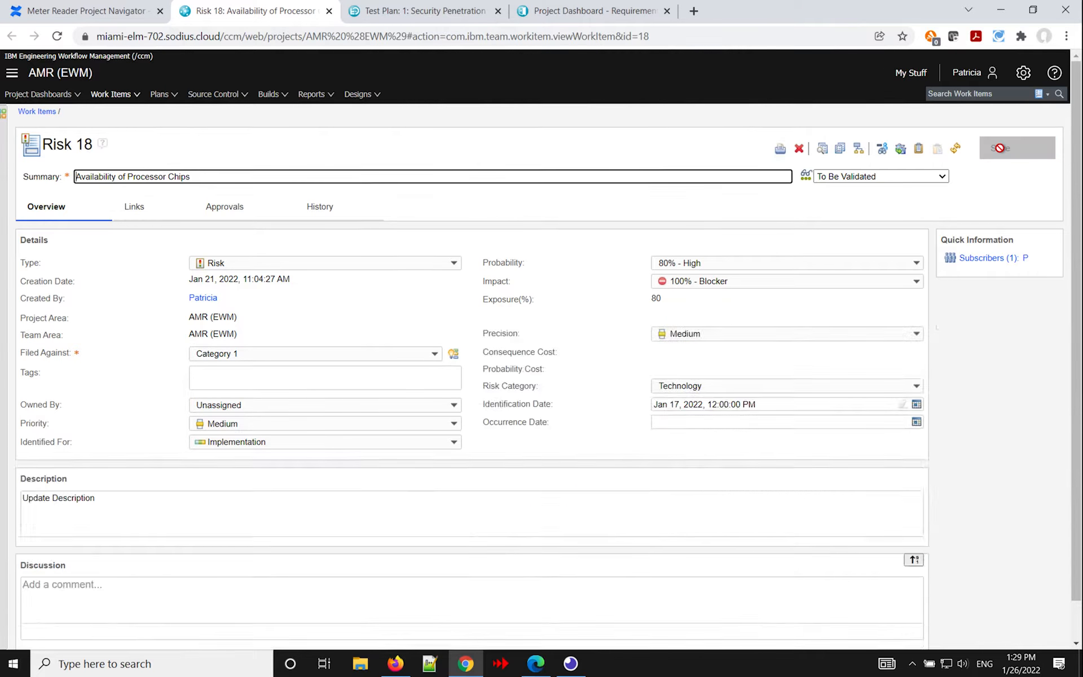
# Return to the project navigator page and preview the Availability of Processor Chips risk under Critical Issues.
pyautogui.click(104, 12)
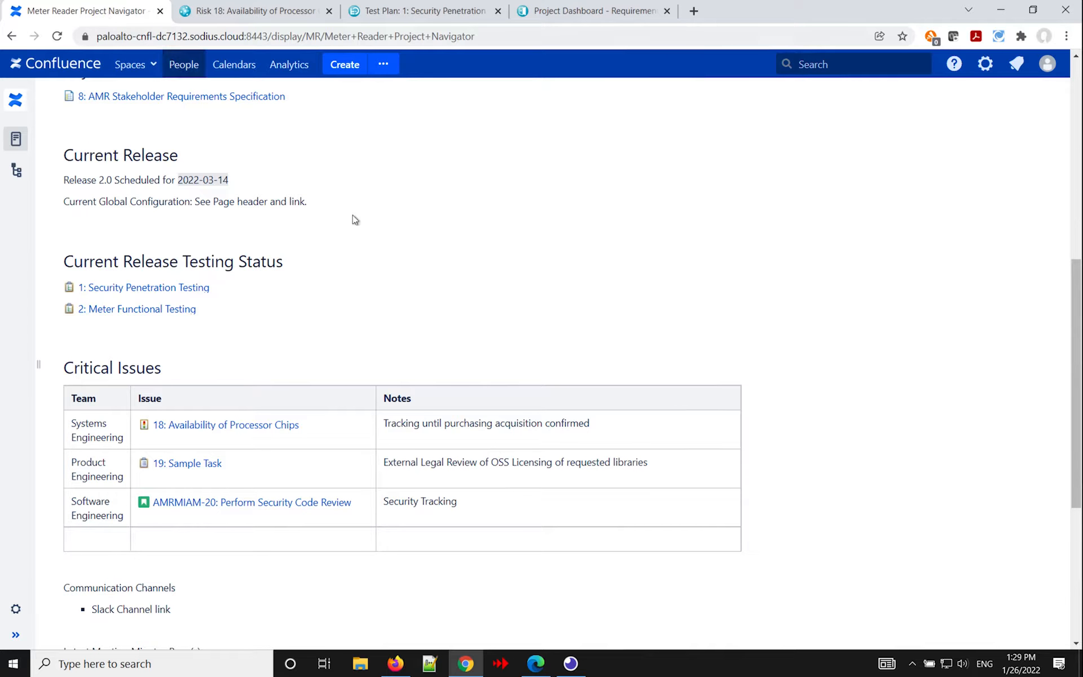
pyautogui.moveTo(203, 425)
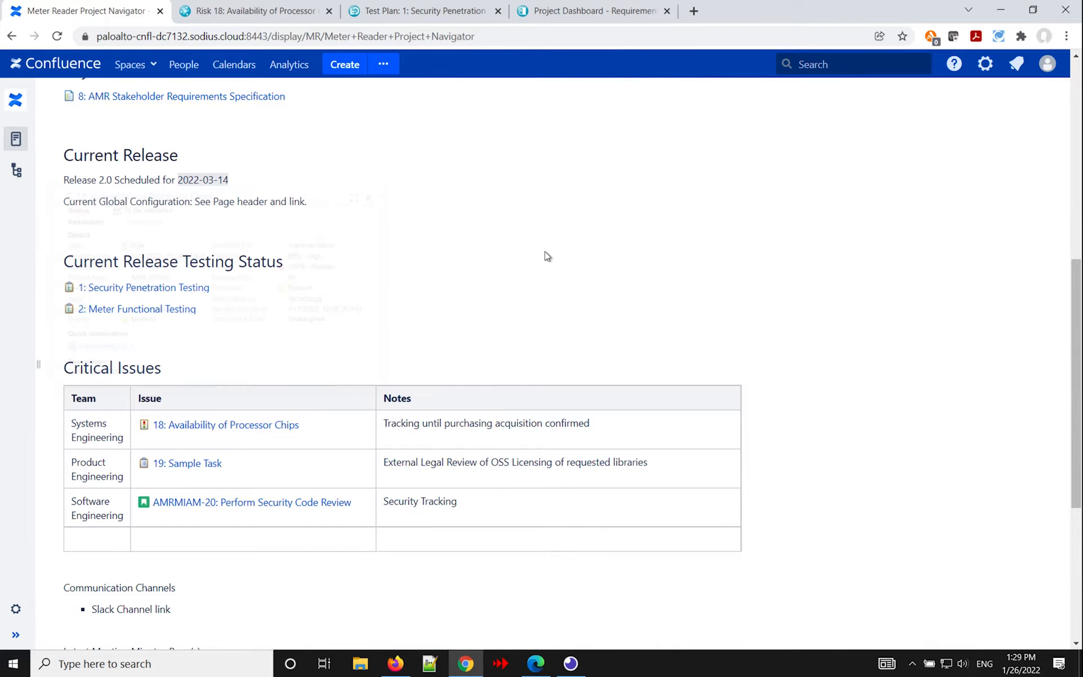
# Switch the page's global configuration context to AMR 1.0 and review the document reference and testing status links.
pyautogui.scroll(1, 546, 255)
pyautogui.scroll(8, 546, 255)
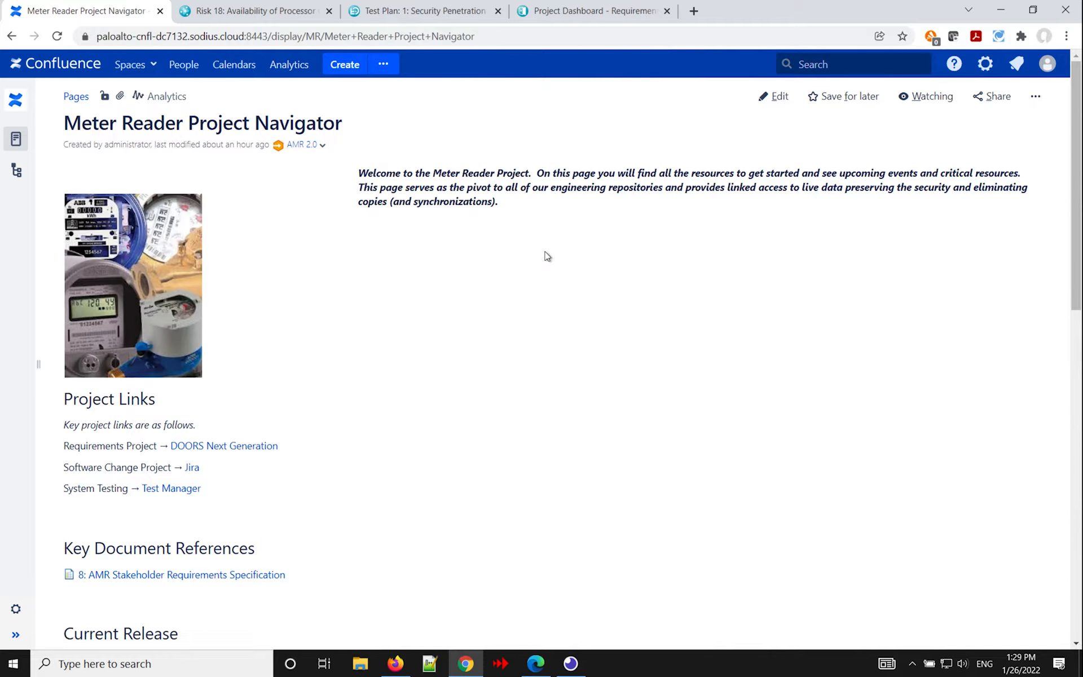
pyautogui.click(323, 145)
pyautogui.click(285, 182)
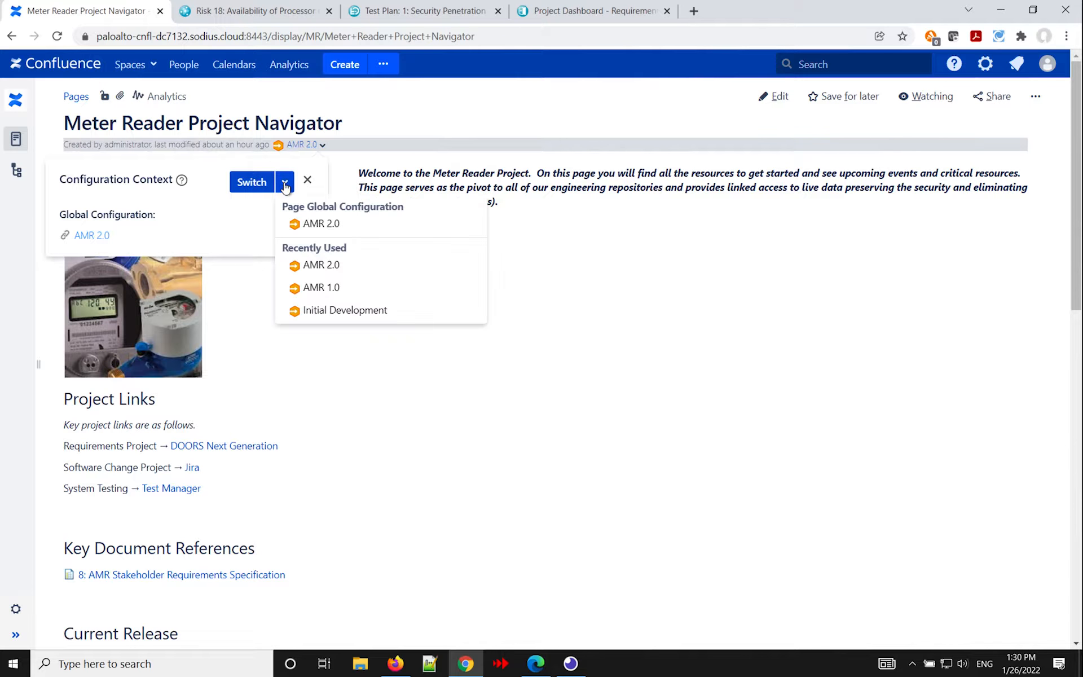
pyautogui.click(323, 288)
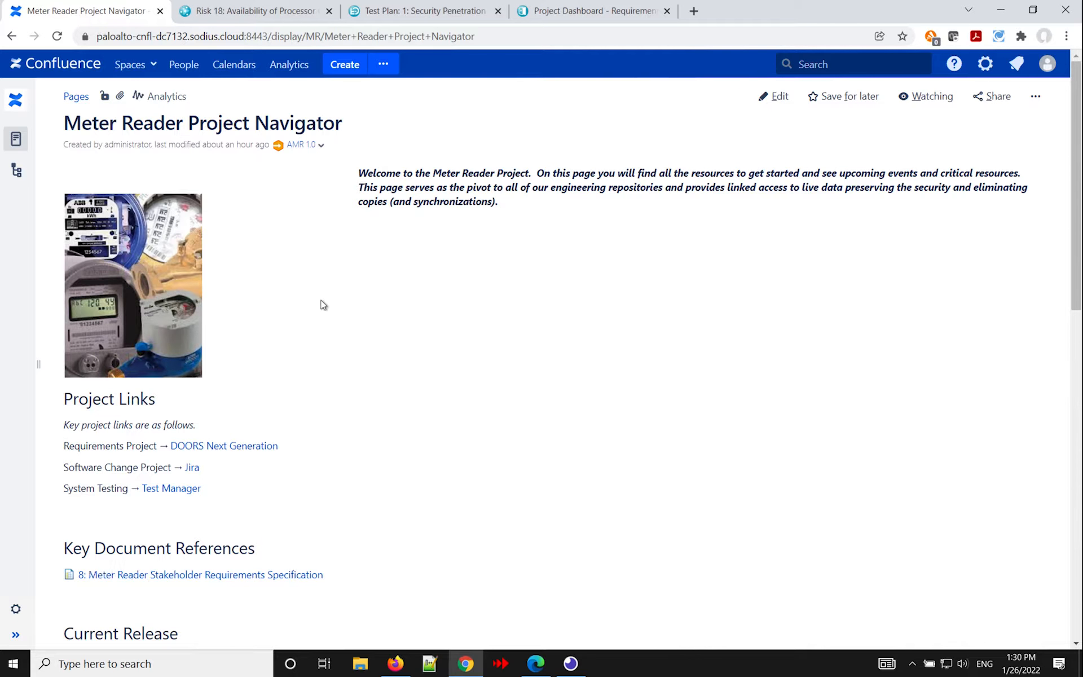
pyautogui.moveTo(126, 580)
pyautogui.scroll(-3, 536, 441)
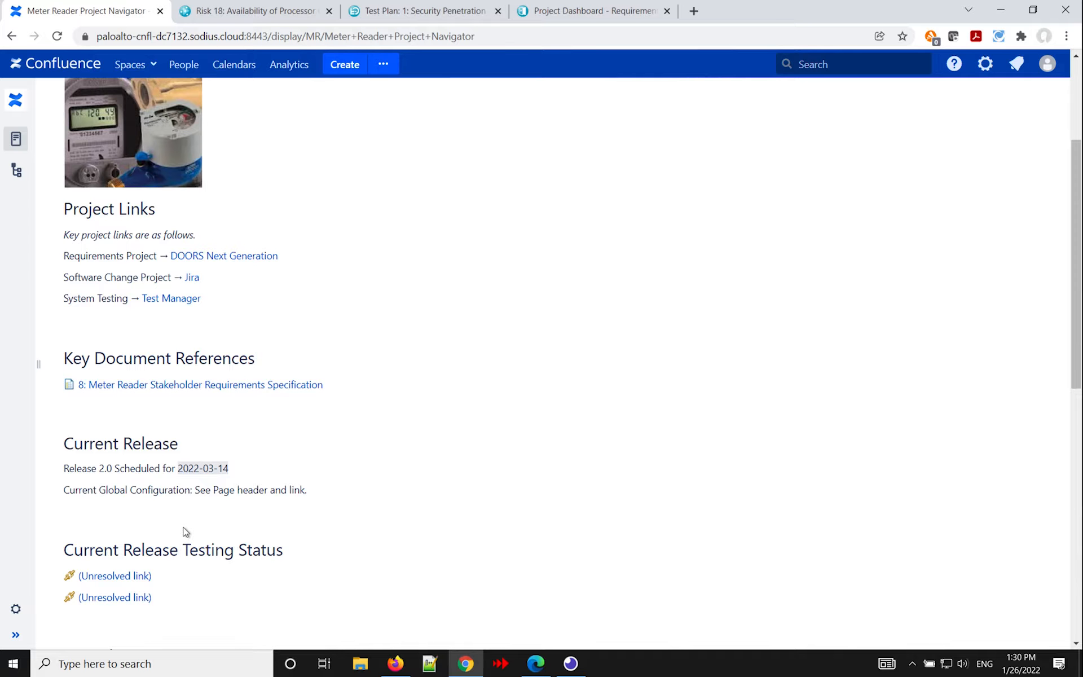
# Switch the configuration context back to the page global configuration, AMR 2.0.
pyautogui.scroll(3, 394, 412)
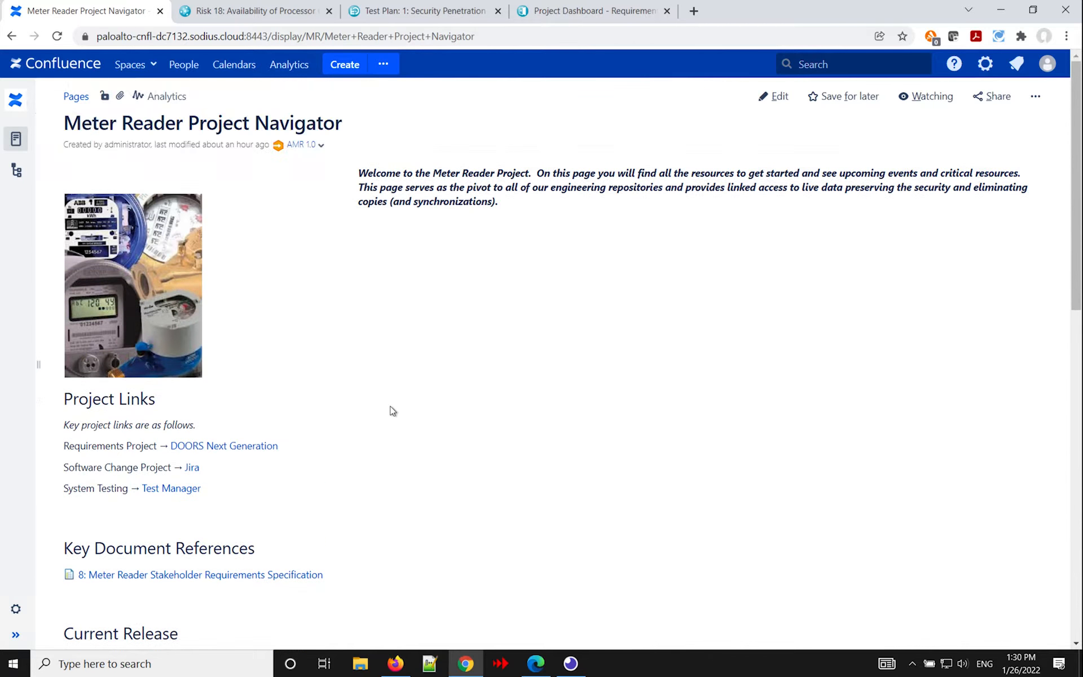
pyautogui.click(320, 145)
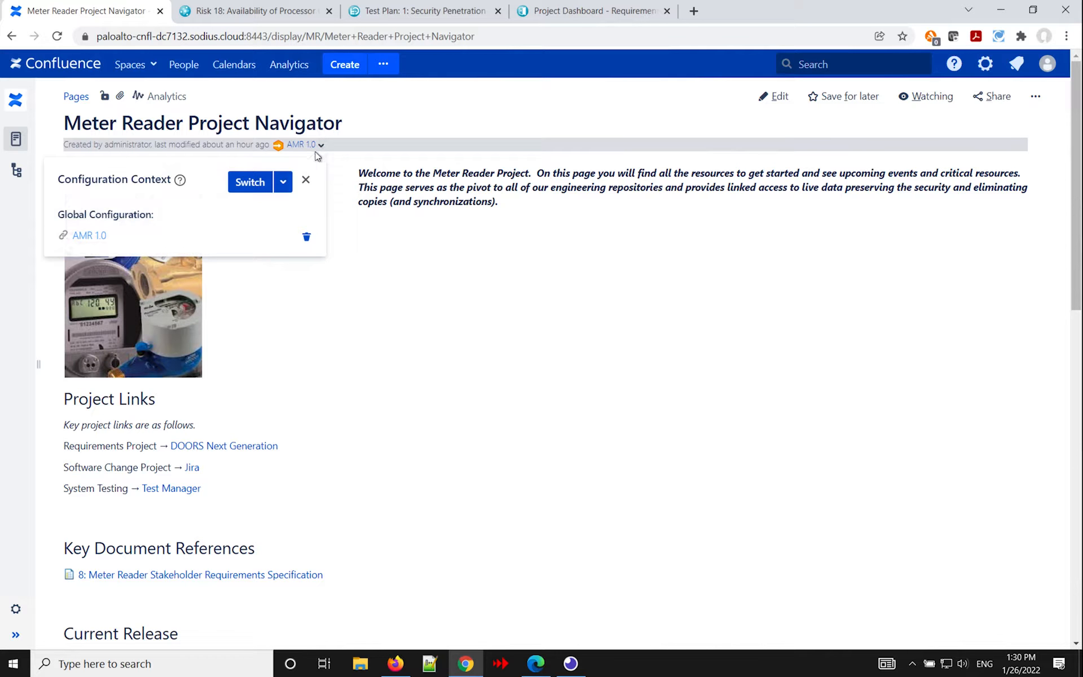
pyautogui.click(283, 181)
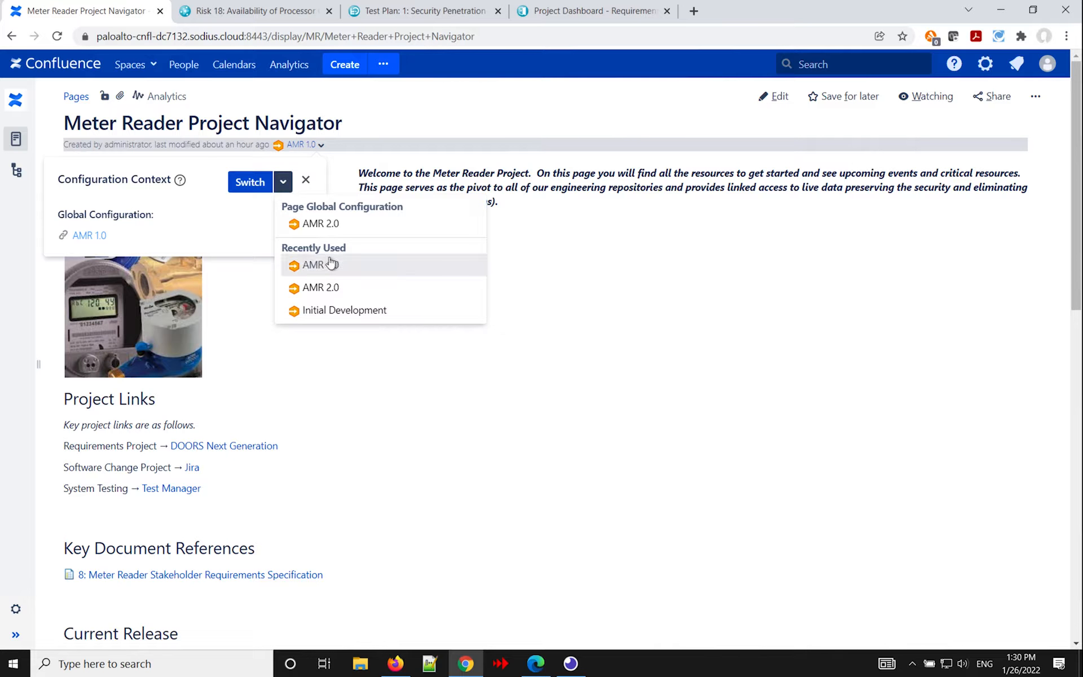
pyautogui.click(333, 223)
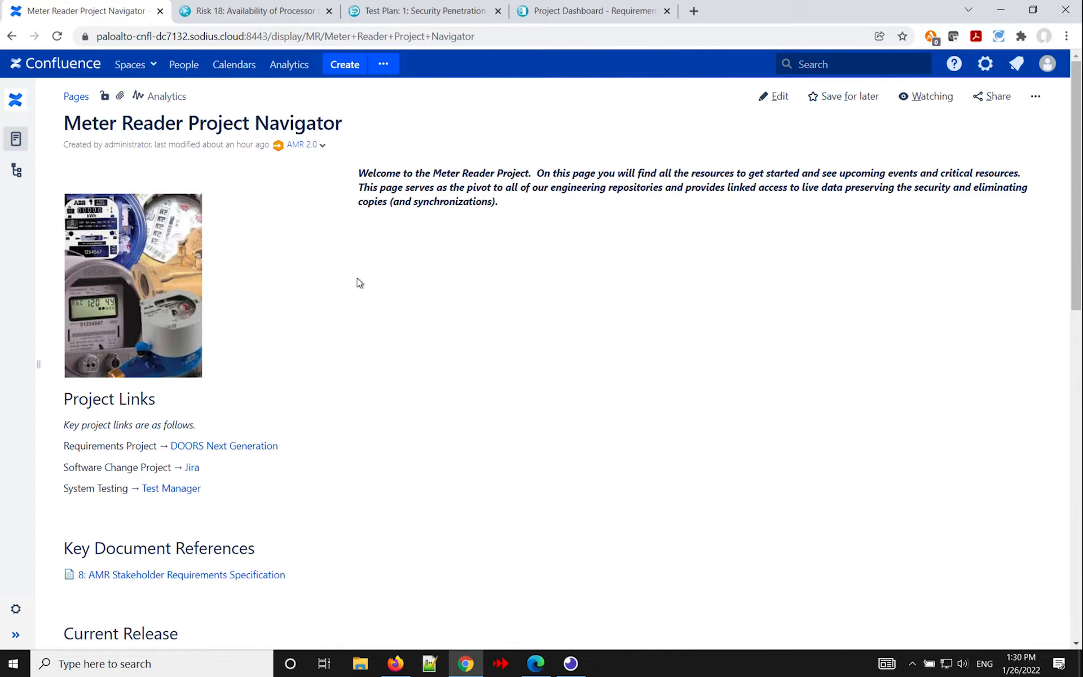
pyautogui.click(323, 146)
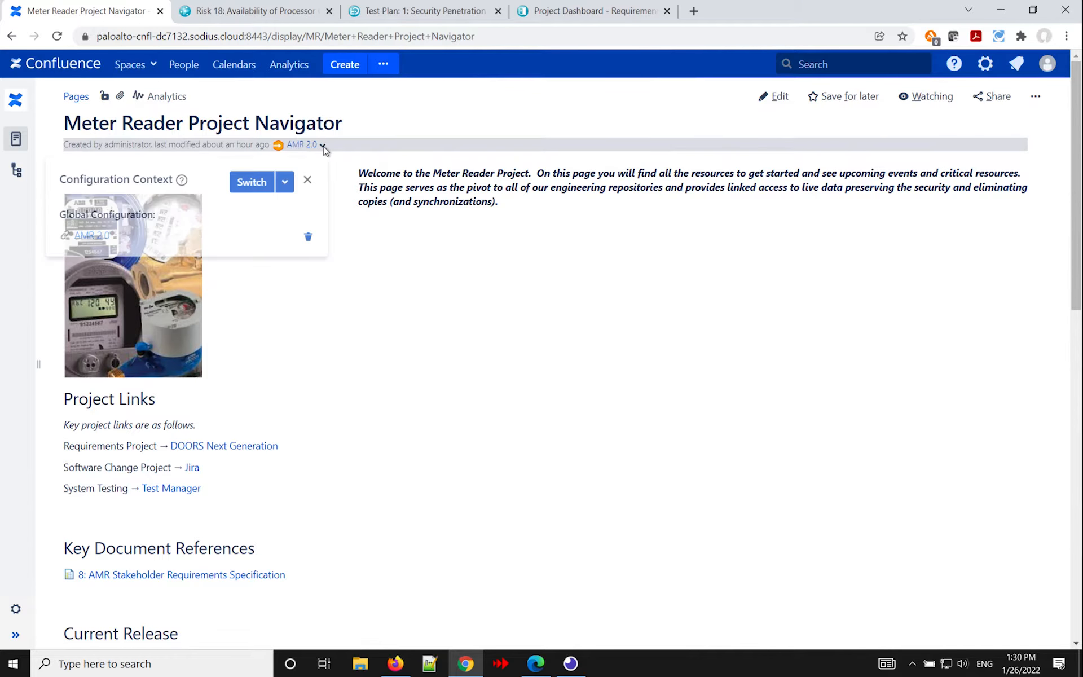
pyautogui.click(286, 182)
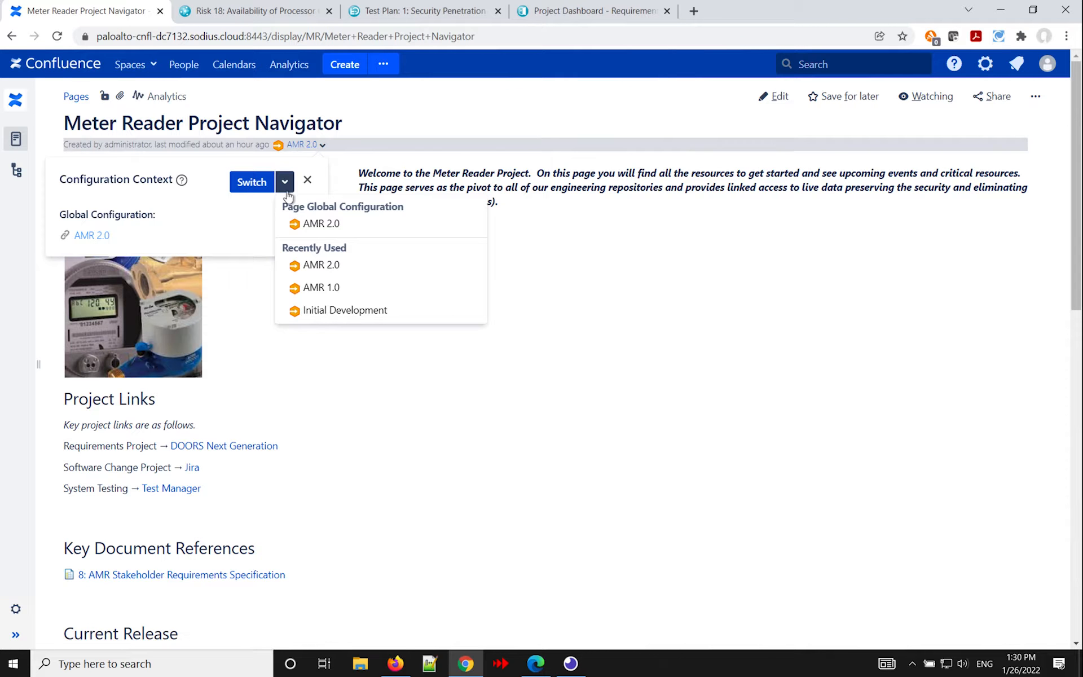
pyautogui.click(316, 226)
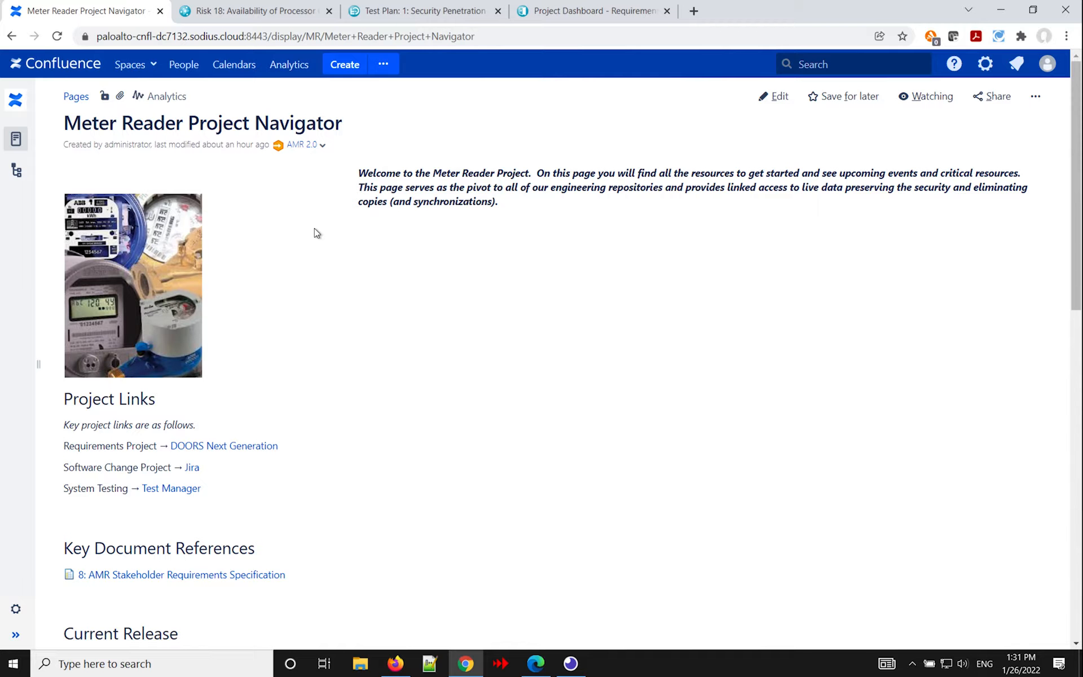
# Edit the page and insert an OSLC Connect - Link macro on a new line below the existing link under Key Document References.
pyautogui.click(771, 97)
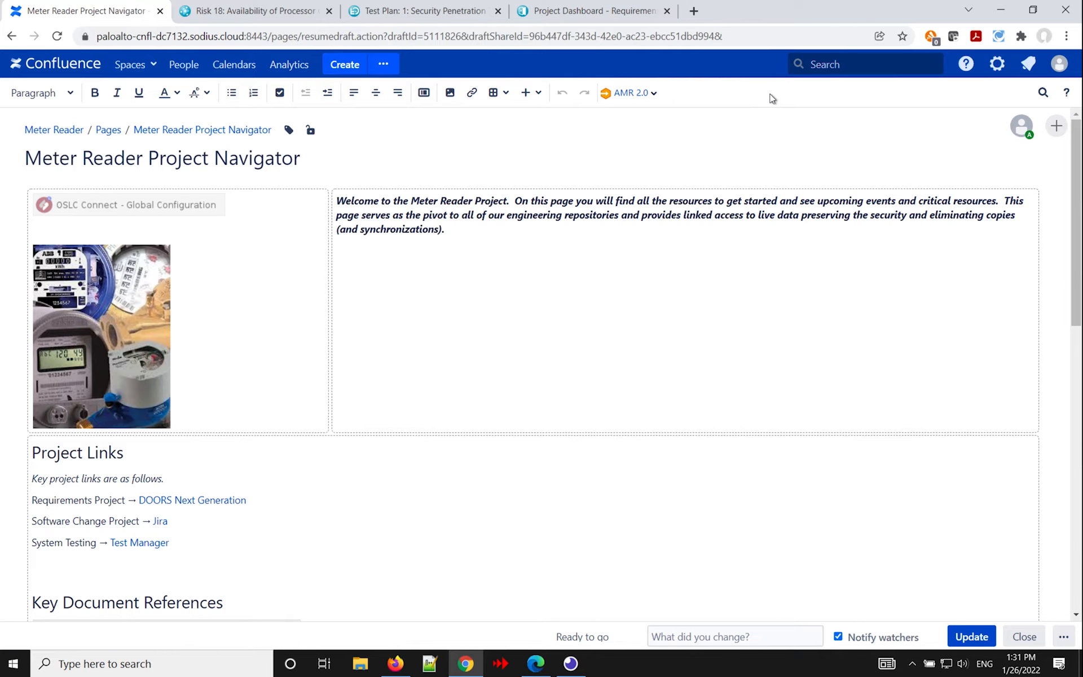
pyautogui.scroll(-1, 587, 318)
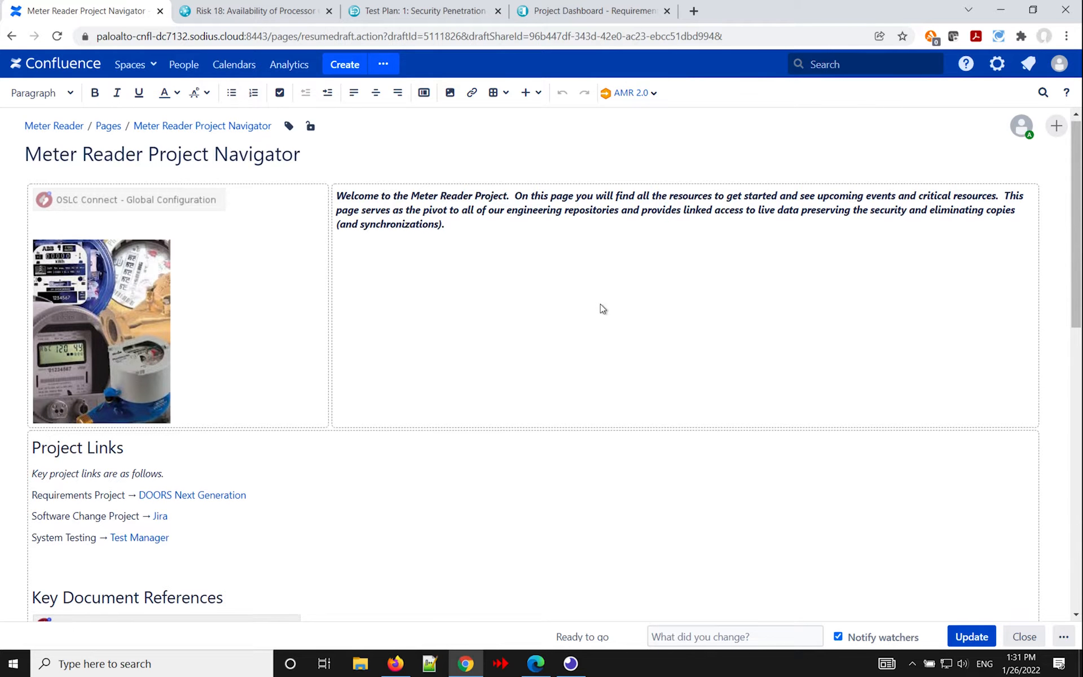
pyautogui.scroll(-1, 587, 318)
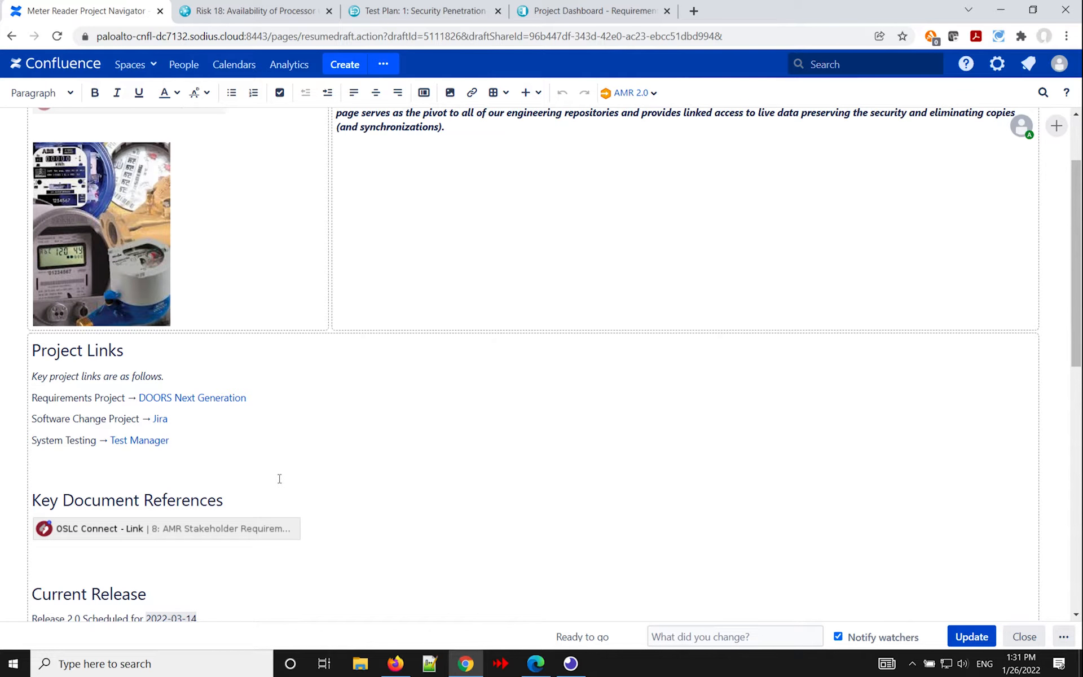
pyautogui.click(317, 530)
pyautogui.press('Return')
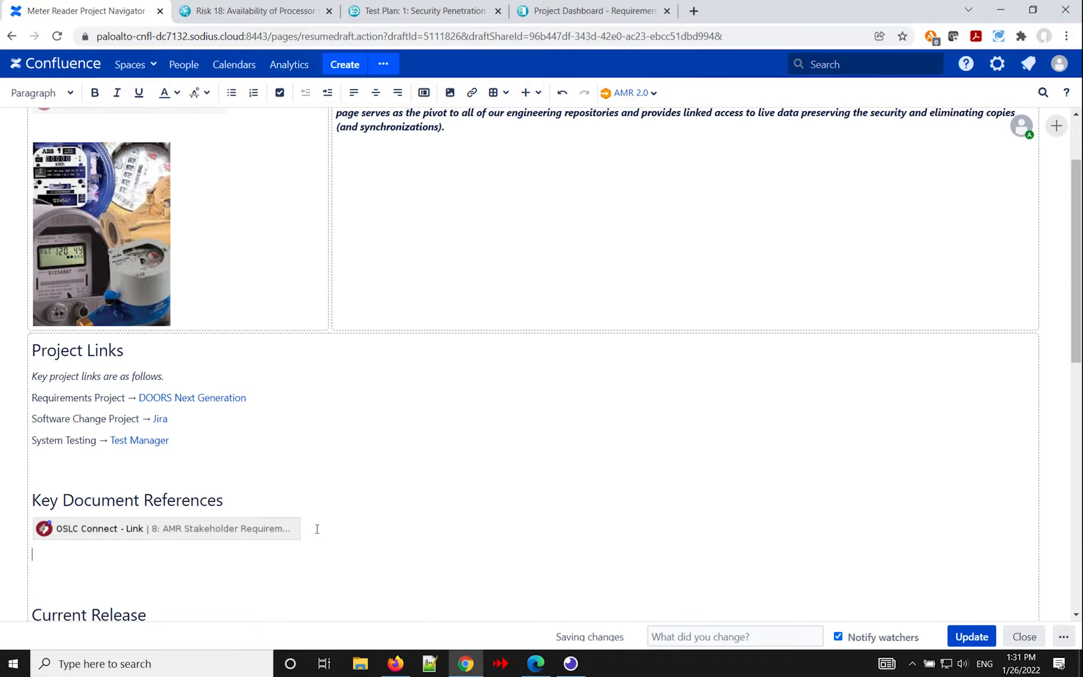
pyautogui.write('{')
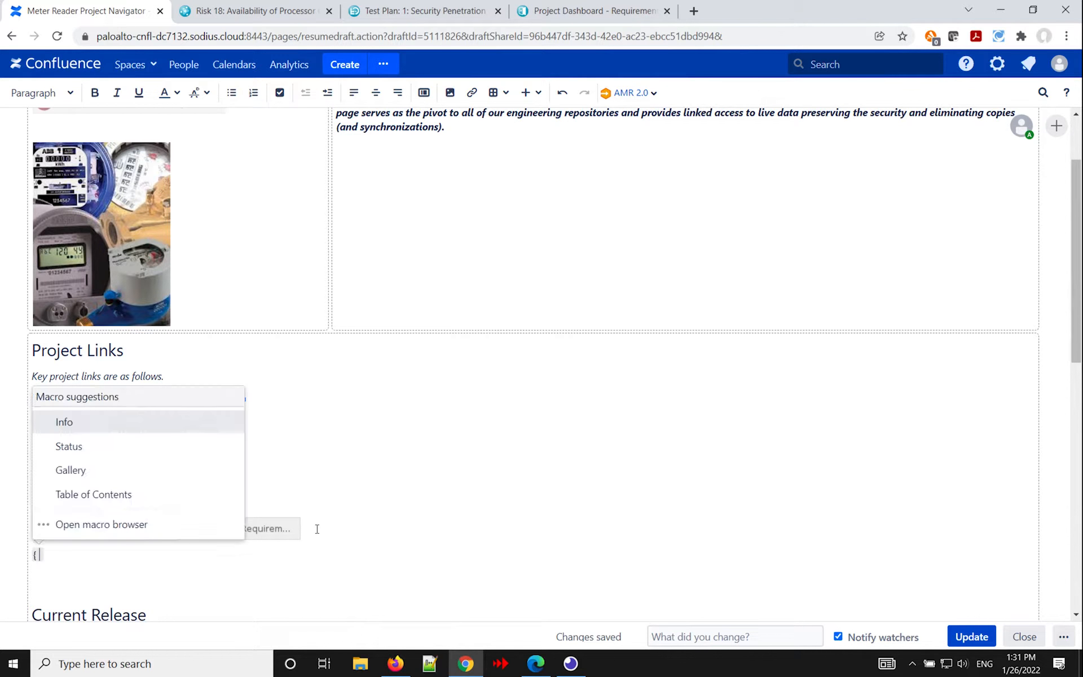
pyautogui.write('os')
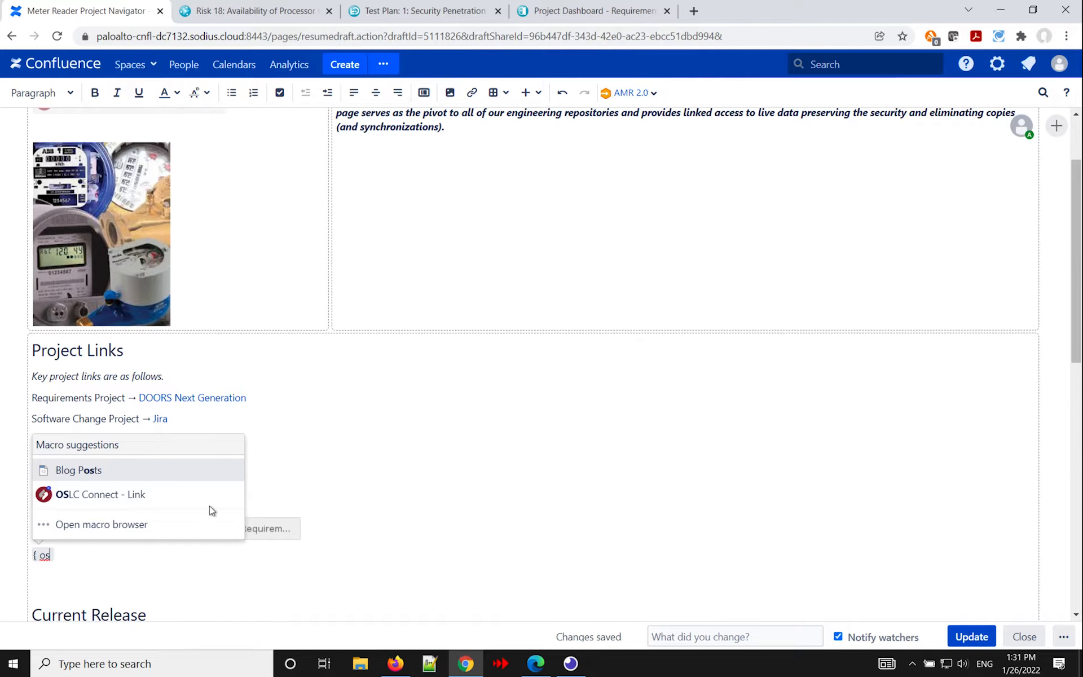
pyautogui.click(198, 496)
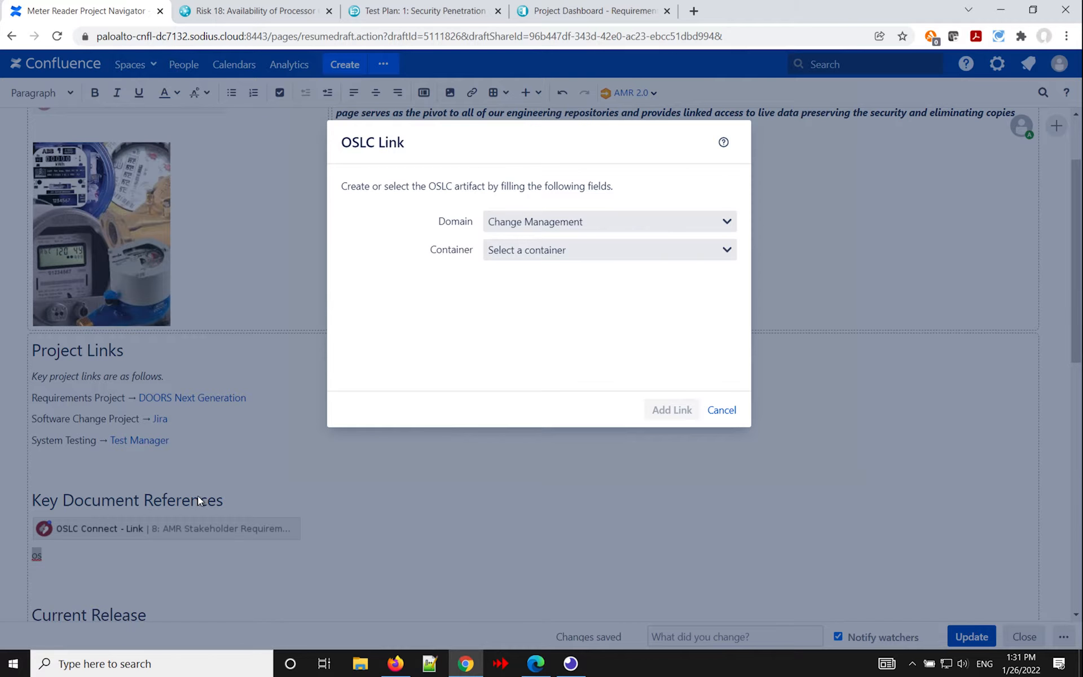
# Link to the existing collection AMR Hazards and Risks, using the Requirements Management domain and the AMR 702 (RM) container.
pyautogui.click(674, 221)
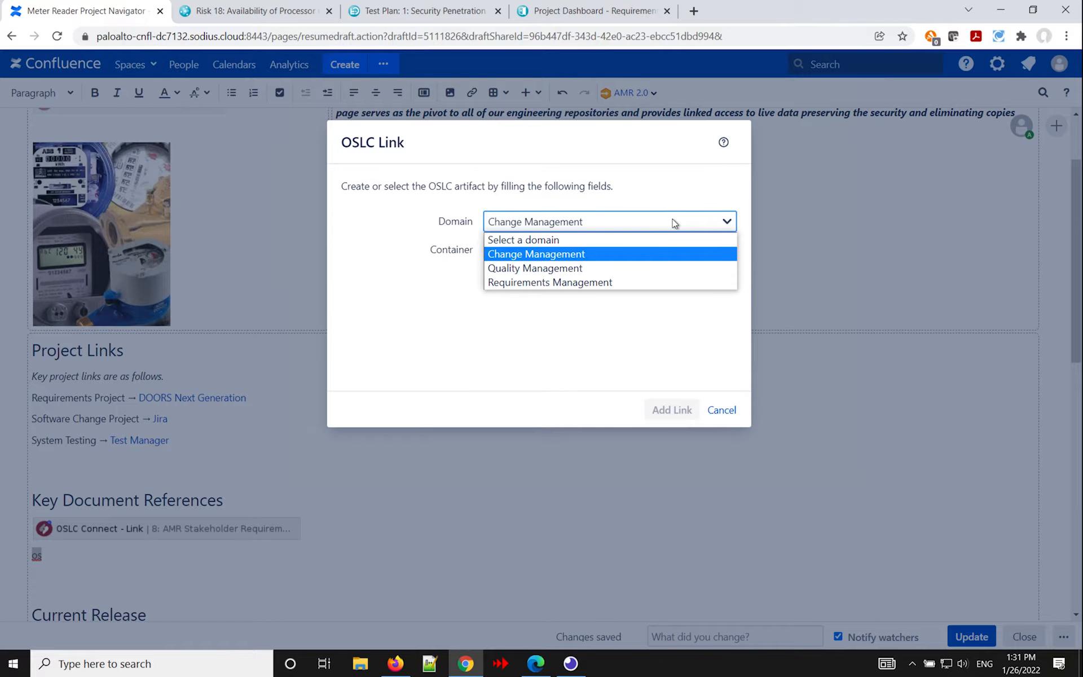
pyautogui.click(637, 283)
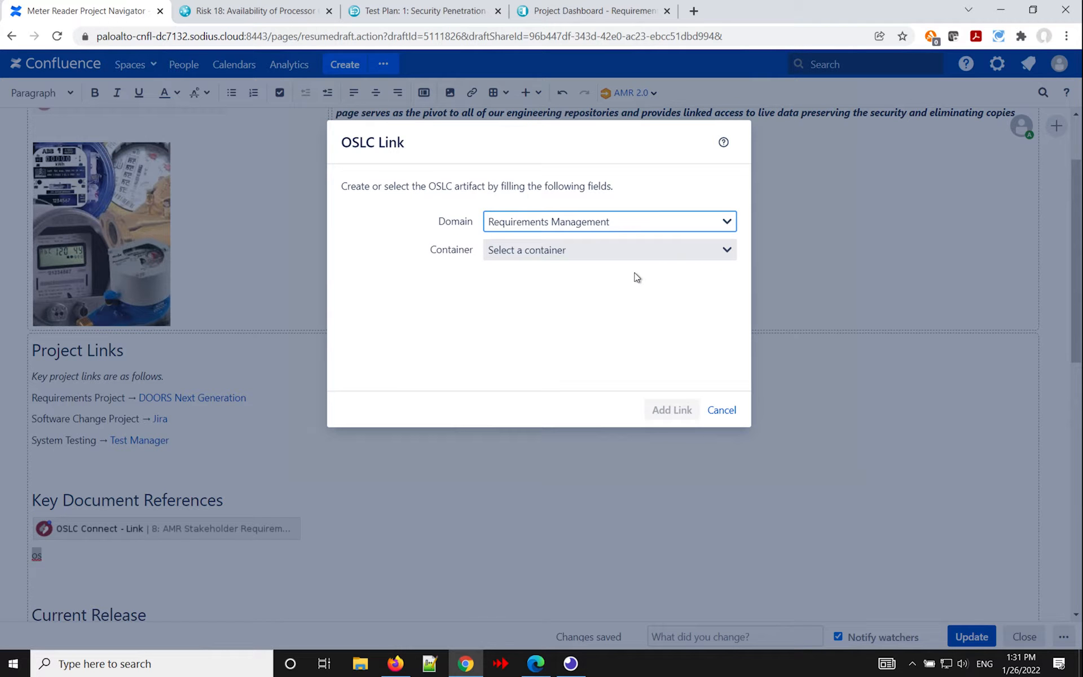
pyautogui.click(636, 252)
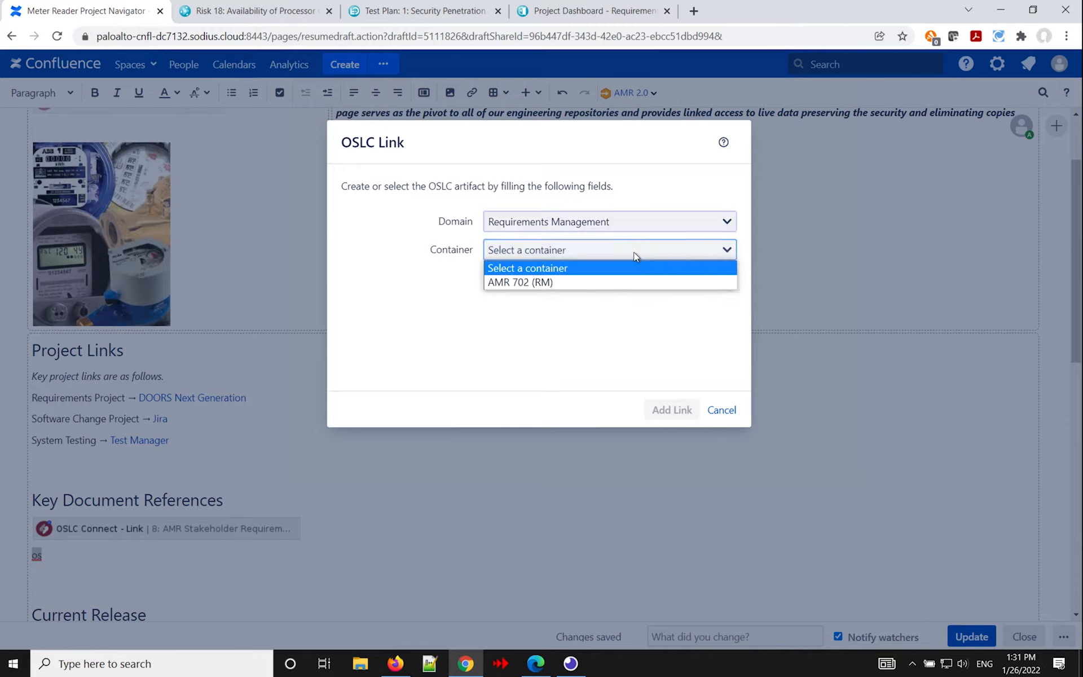
pyautogui.click(621, 285)
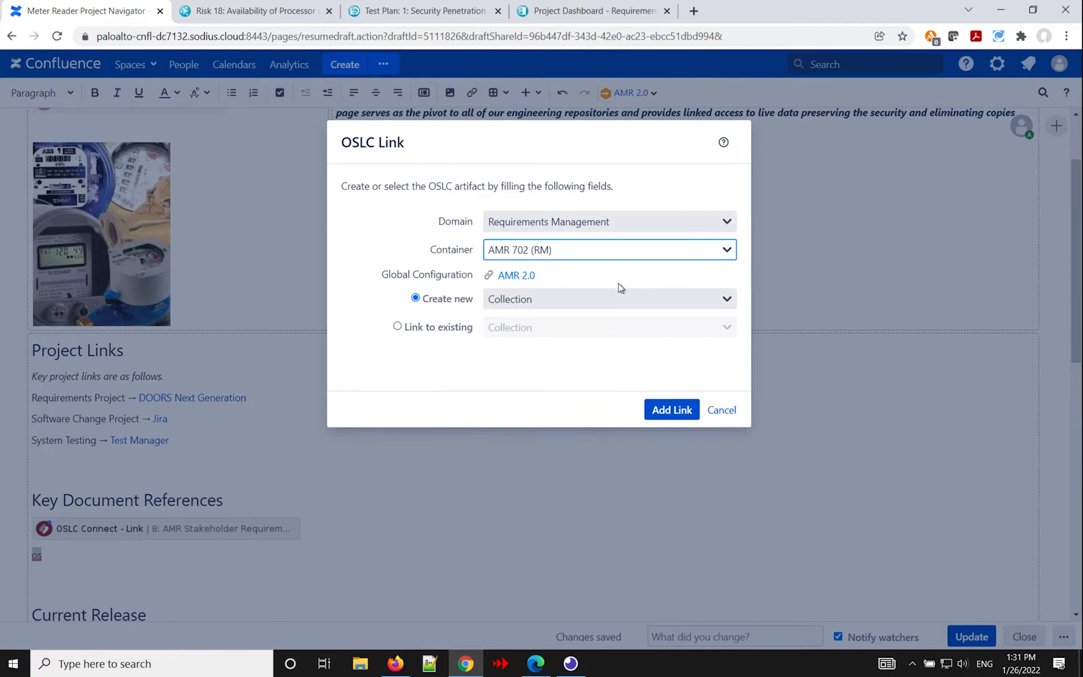
pyautogui.click(443, 328)
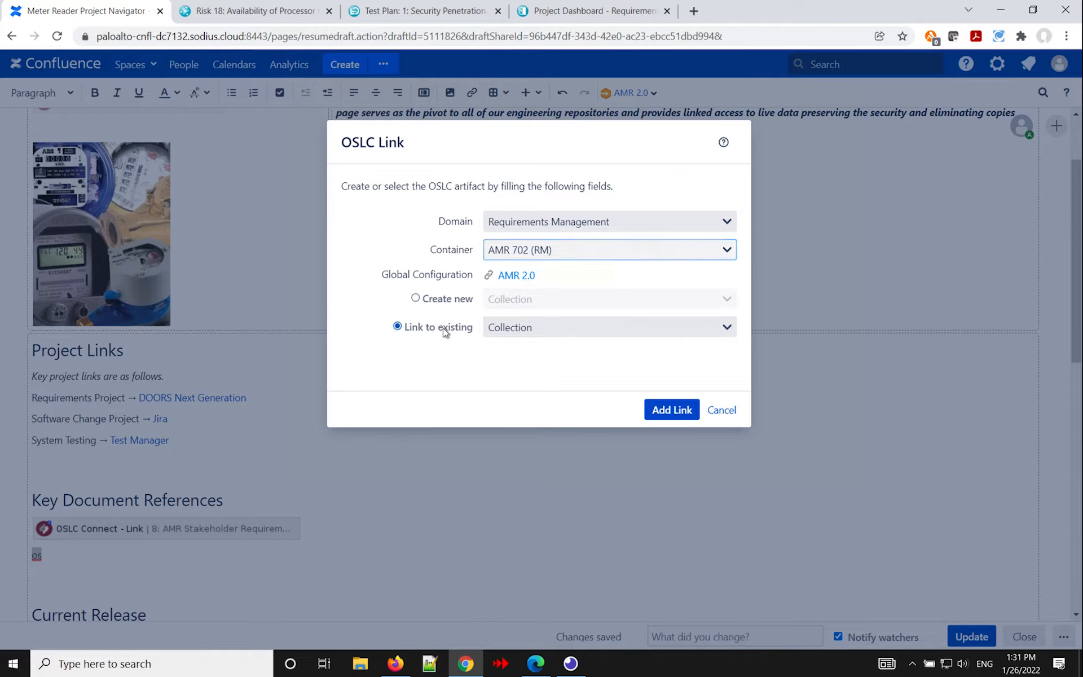
pyautogui.click(680, 412)
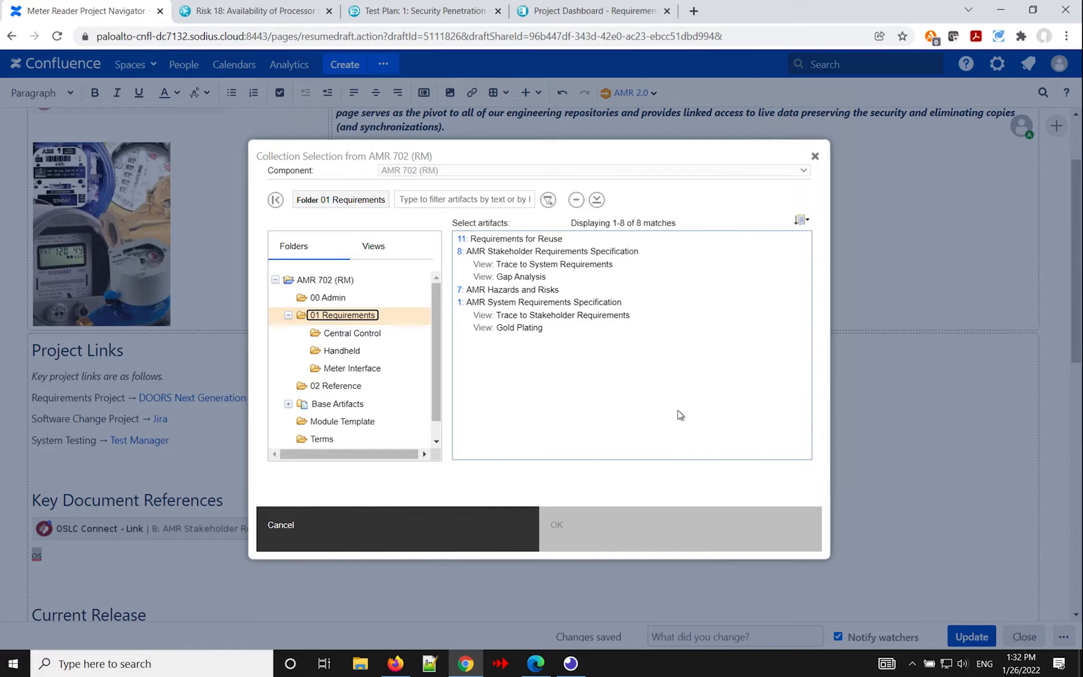
pyautogui.click(527, 294)
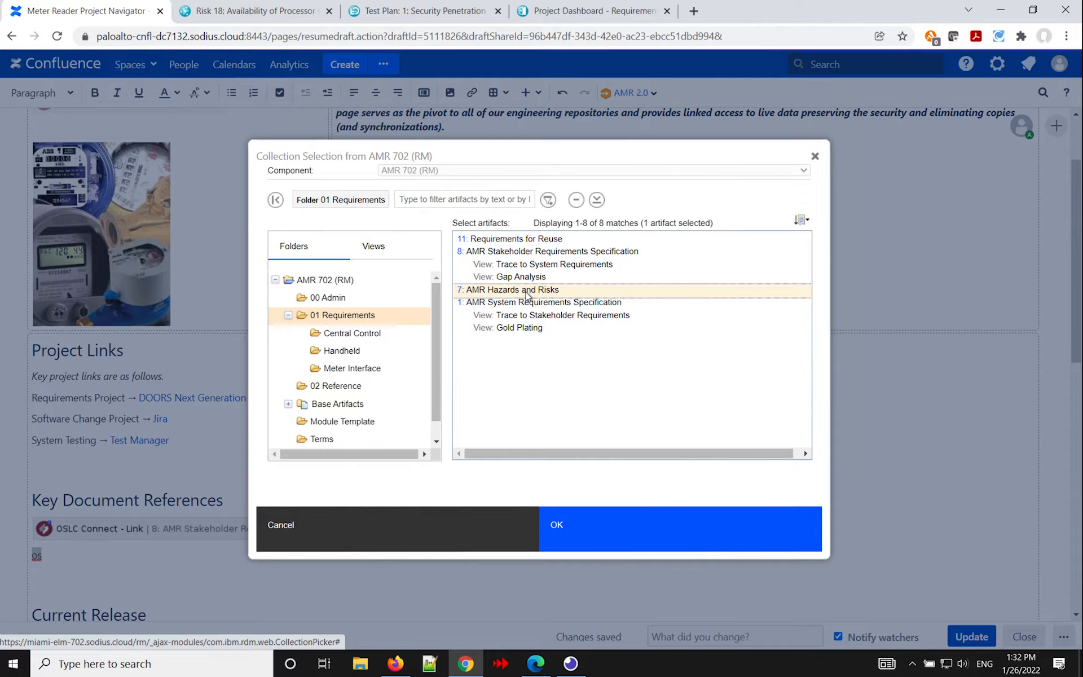
pyautogui.click(577, 532)
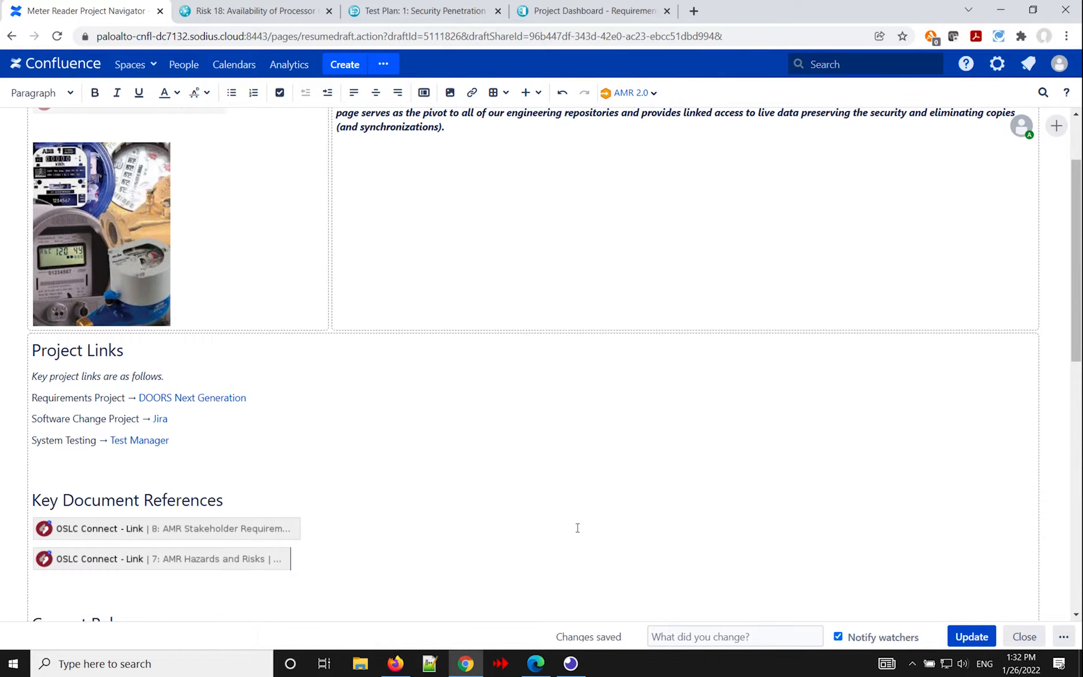
# Preview the new AMR Hazards and Risks link and examine its artifact details, then close the preview.
pyautogui.scroll(-1, 403, 541)
pyautogui.scroll(-1, 403, 542)
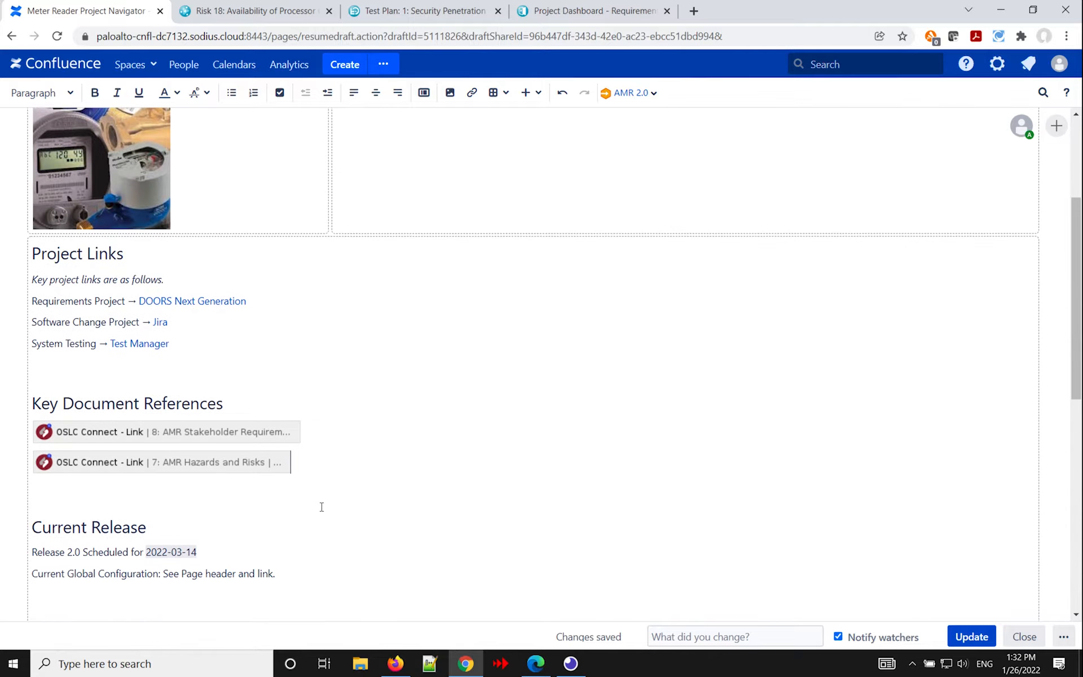
pyautogui.click(151, 466)
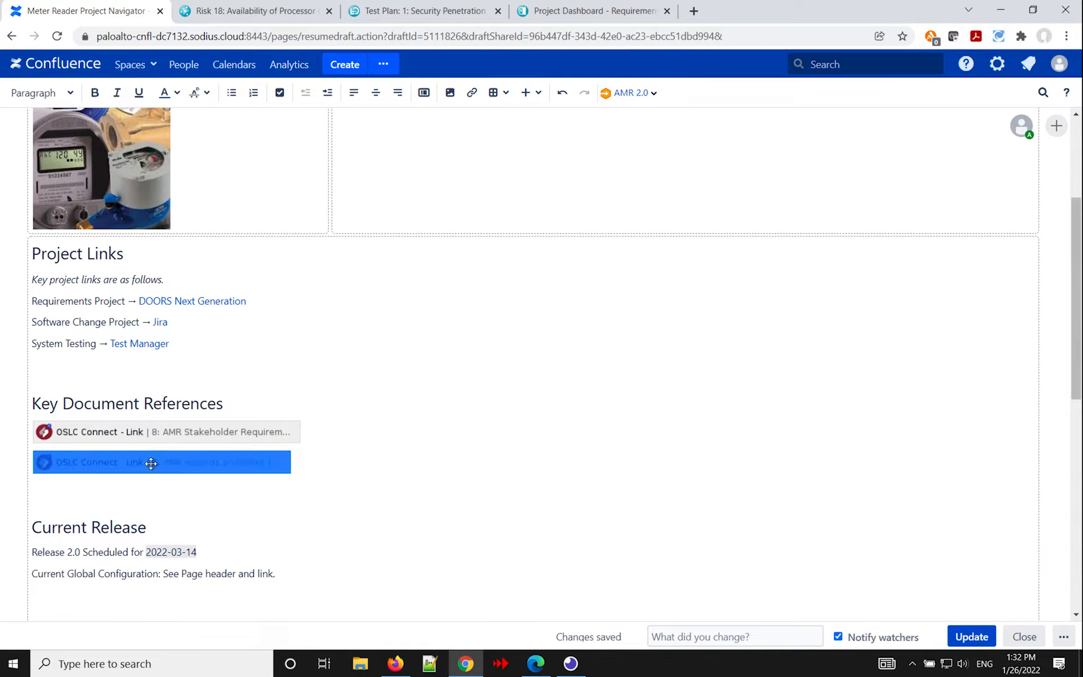
pyautogui.click(154, 498)
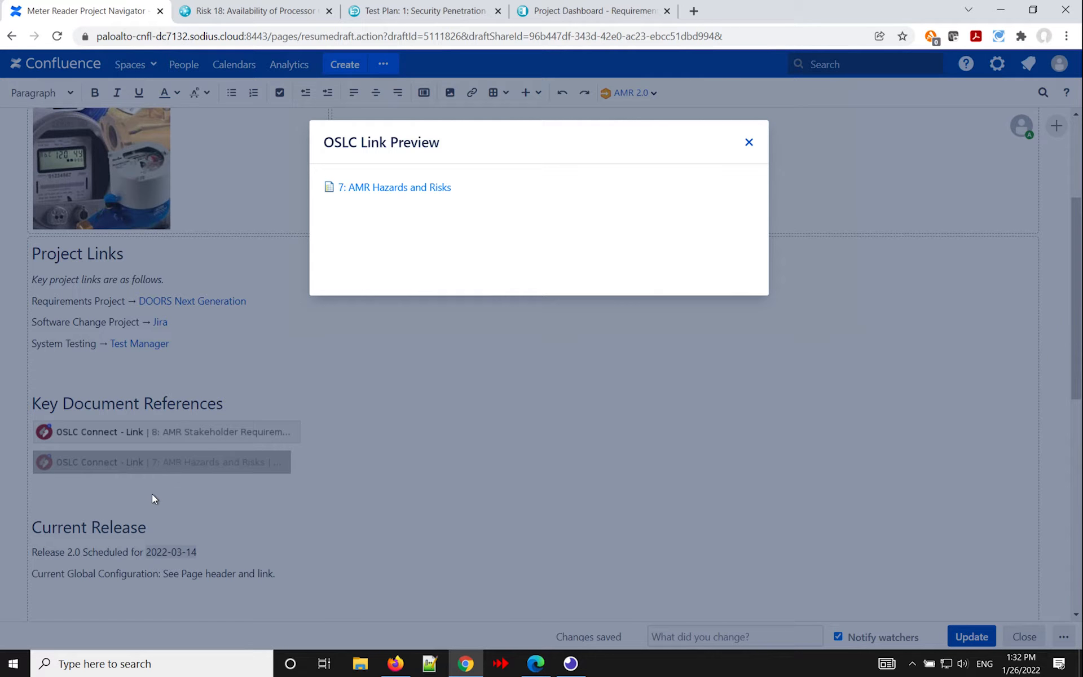
pyautogui.moveTo(396, 189)
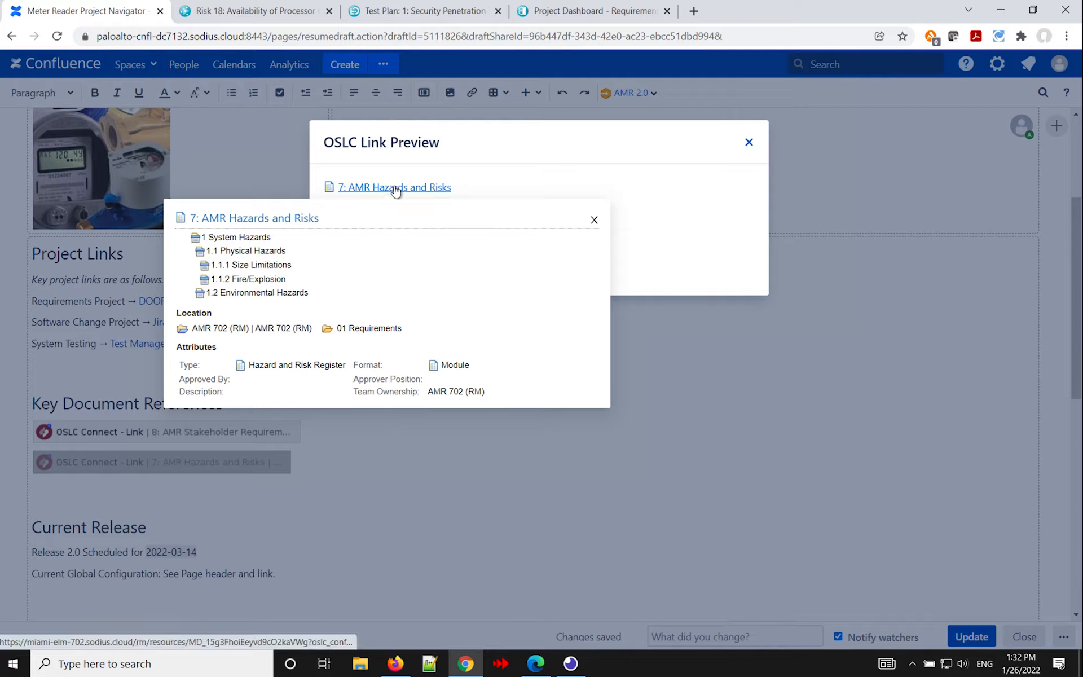
pyautogui.click(449, 474)
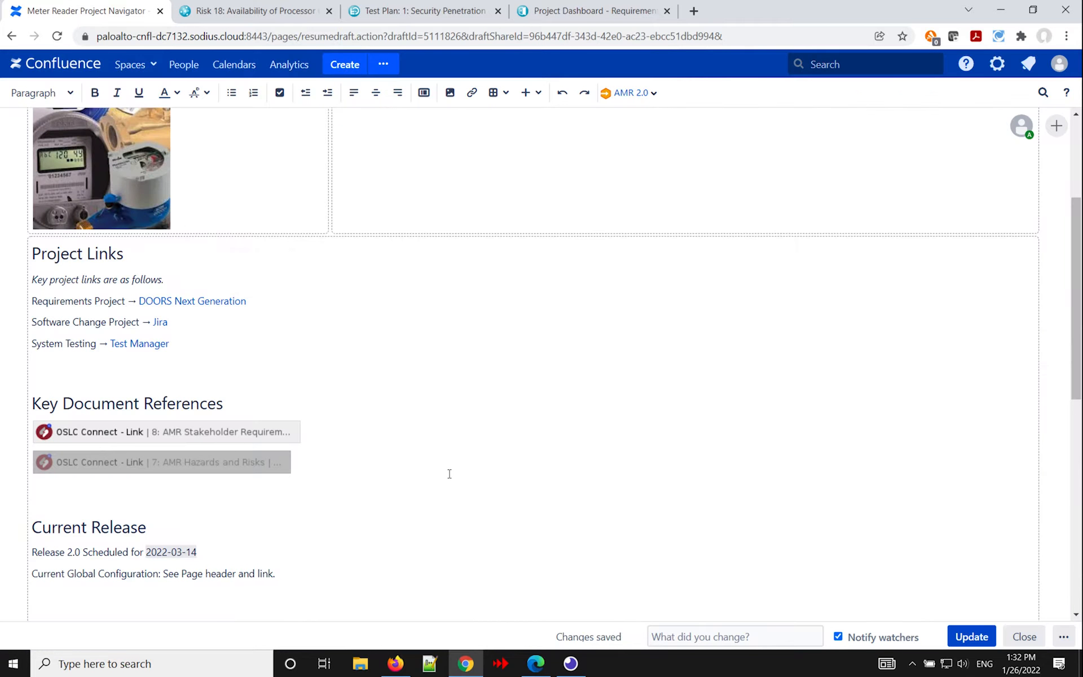
# Set the AMR Hazards and Risks link to display as a small preview and check how it renders.
pyautogui.click(122, 464)
pyautogui.click(114, 495)
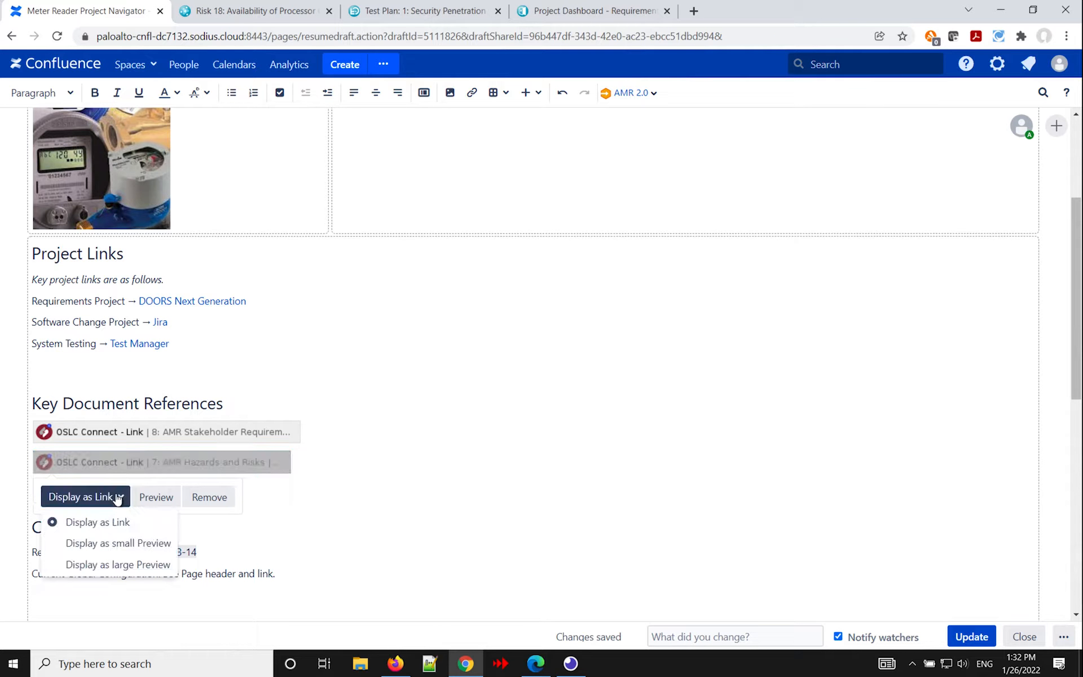
pyautogui.click(128, 544)
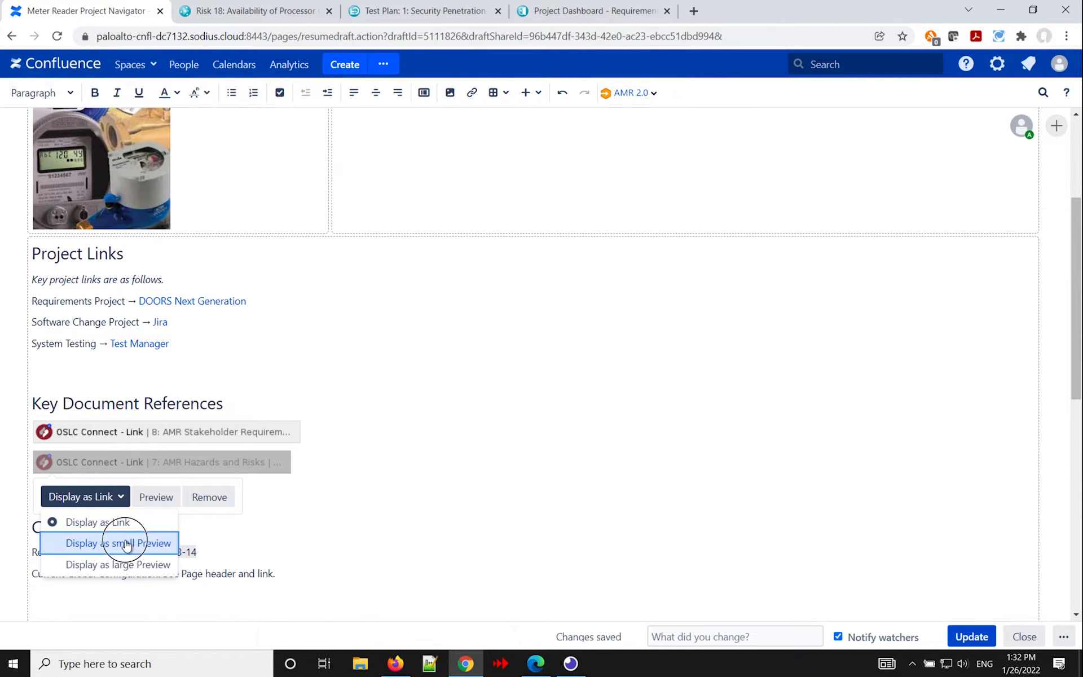
pyautogui.click(201, 503)
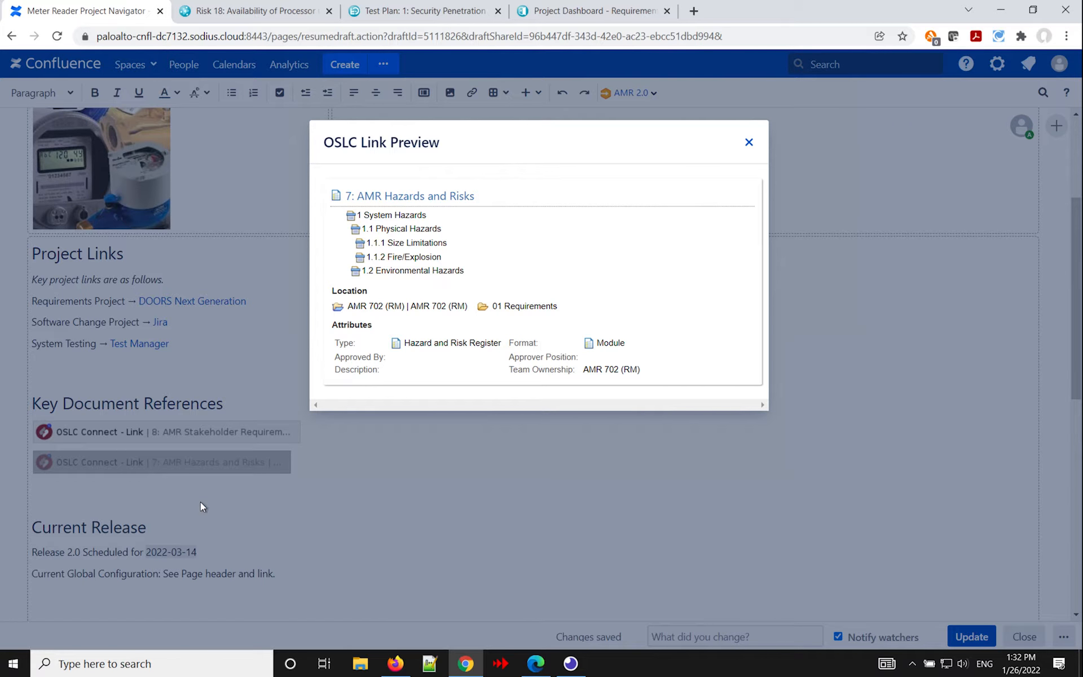
pyautogui.click(749, 144)
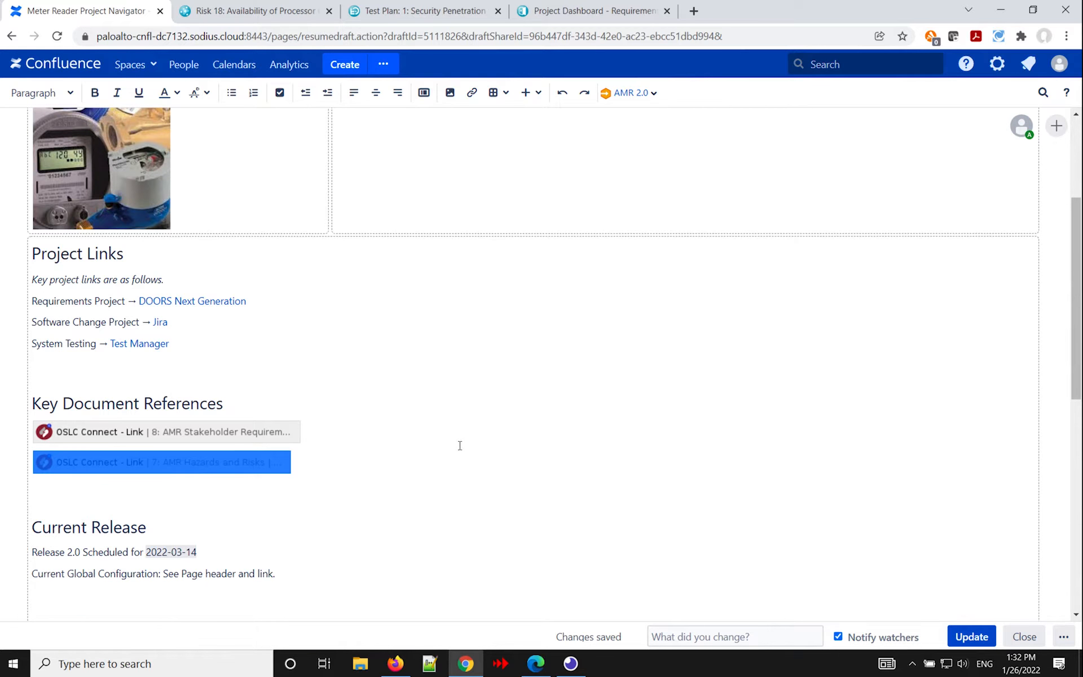
# Insert an OSLC Connect - Link macro in the empty Issue cell of the Critical Issues table's last row.
pyautogui.scroll(-1, 451, 451)
pyautogui.scroll(-3, 452, 450)
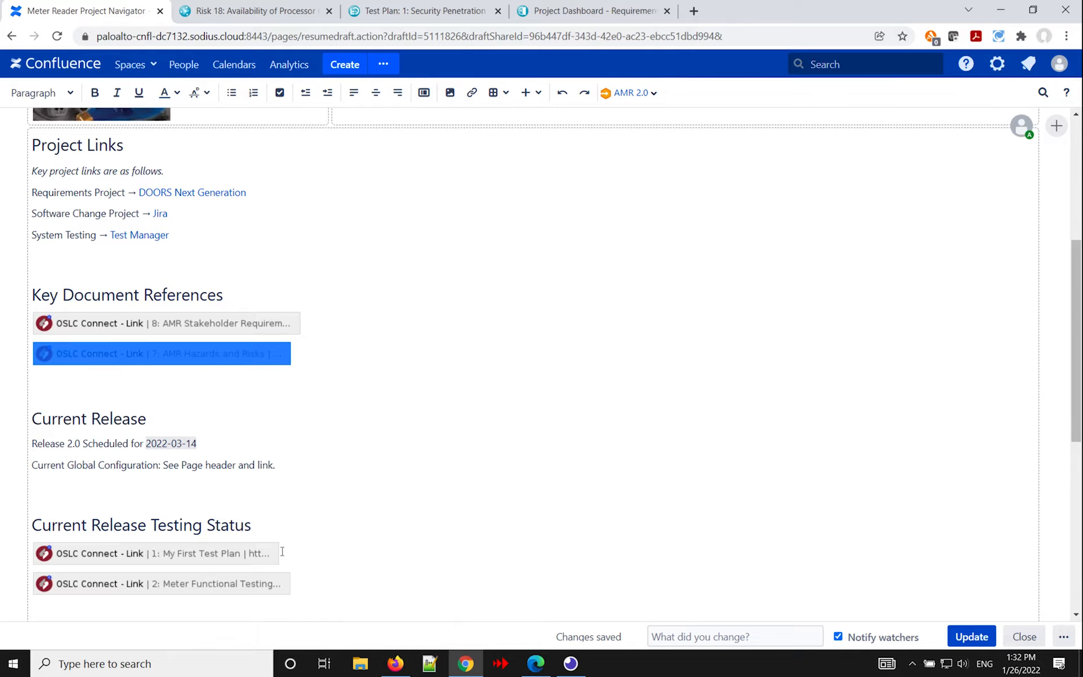
pyautogui.scroll(-4, 299, 507)
pyautogui.scroll(-1, 266, 451)
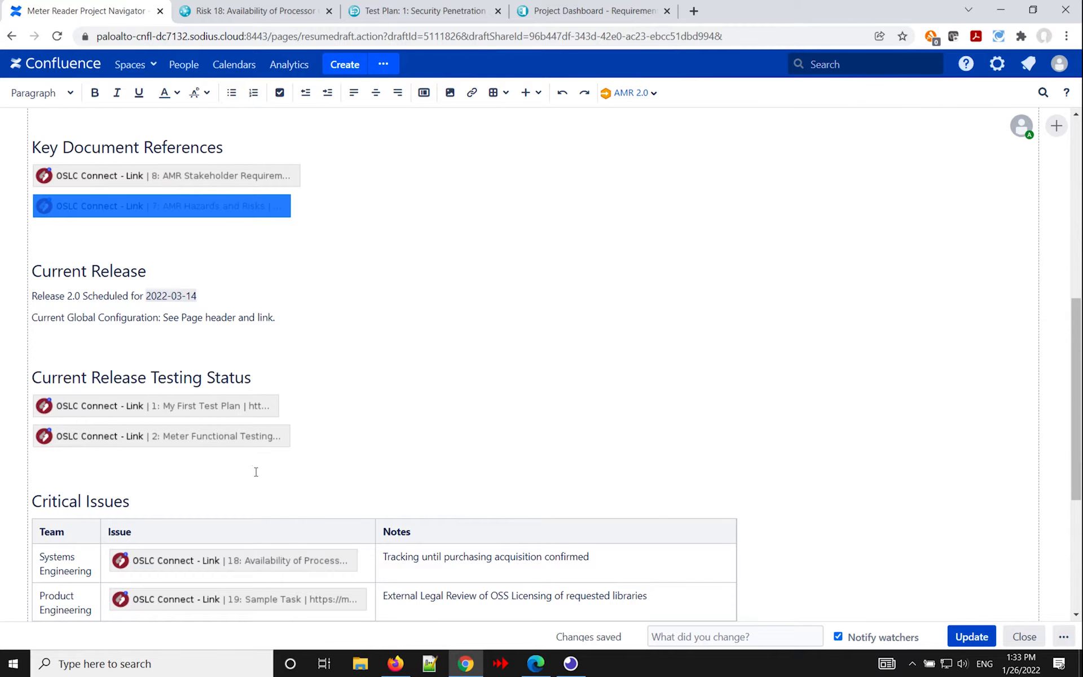
pyautogui.scroll(-3, 256, 472)
pyautogui.scroll(-1, 256, 471)
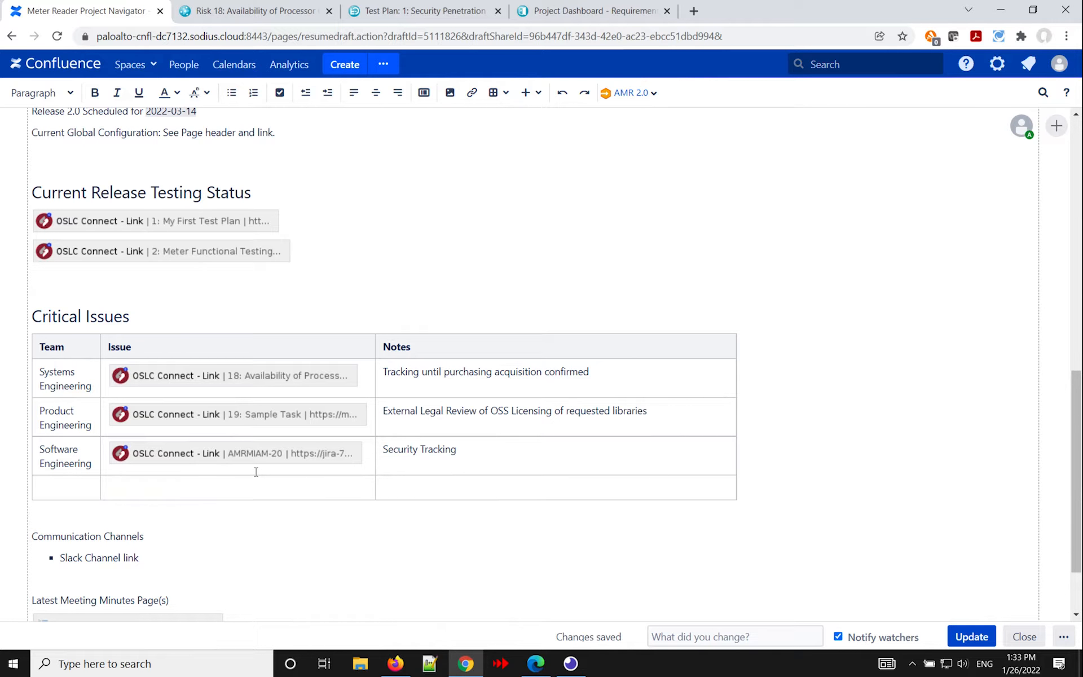
pyautogui.click(218, 490)
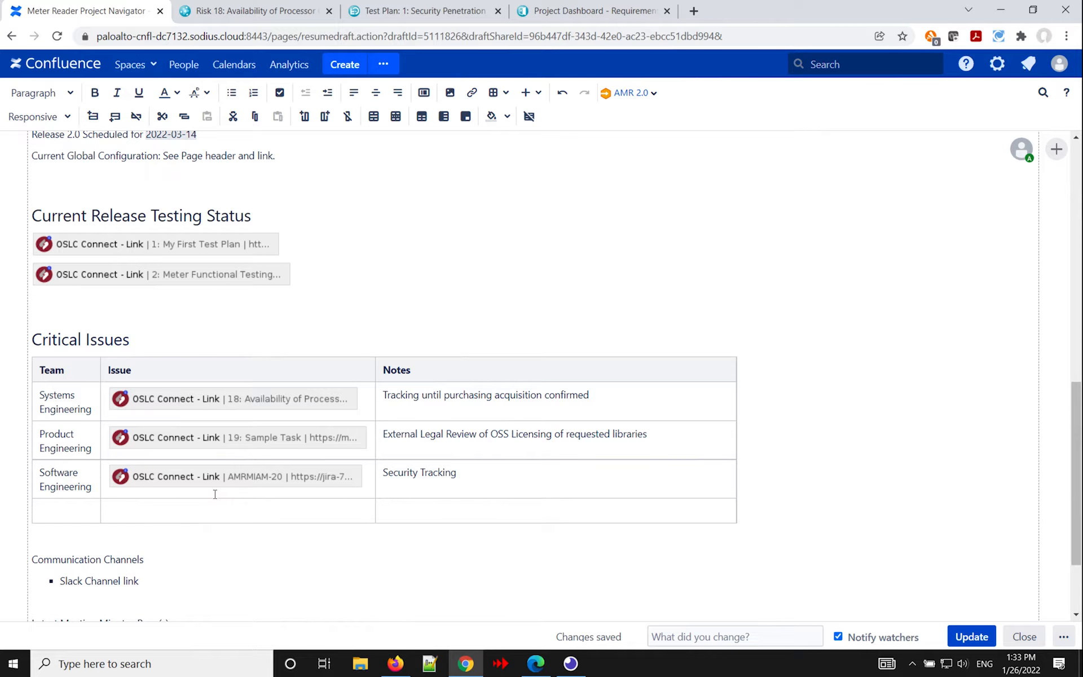
pyautogui.write('{')
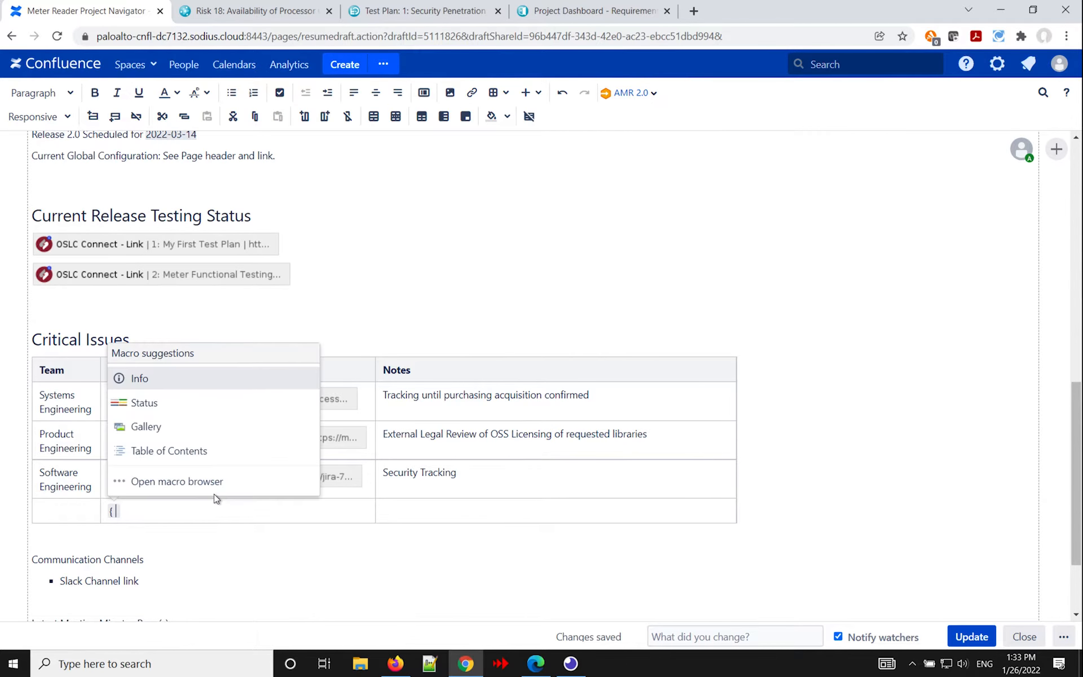
pyautogui.write('os')
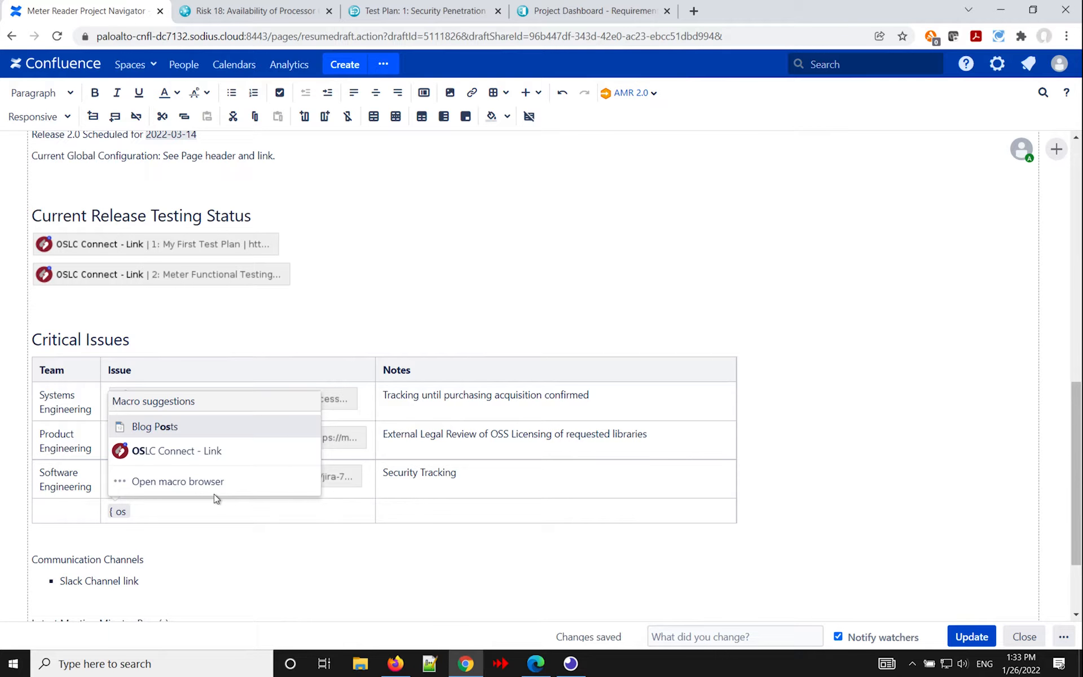
pyautogui.click(226, 452)
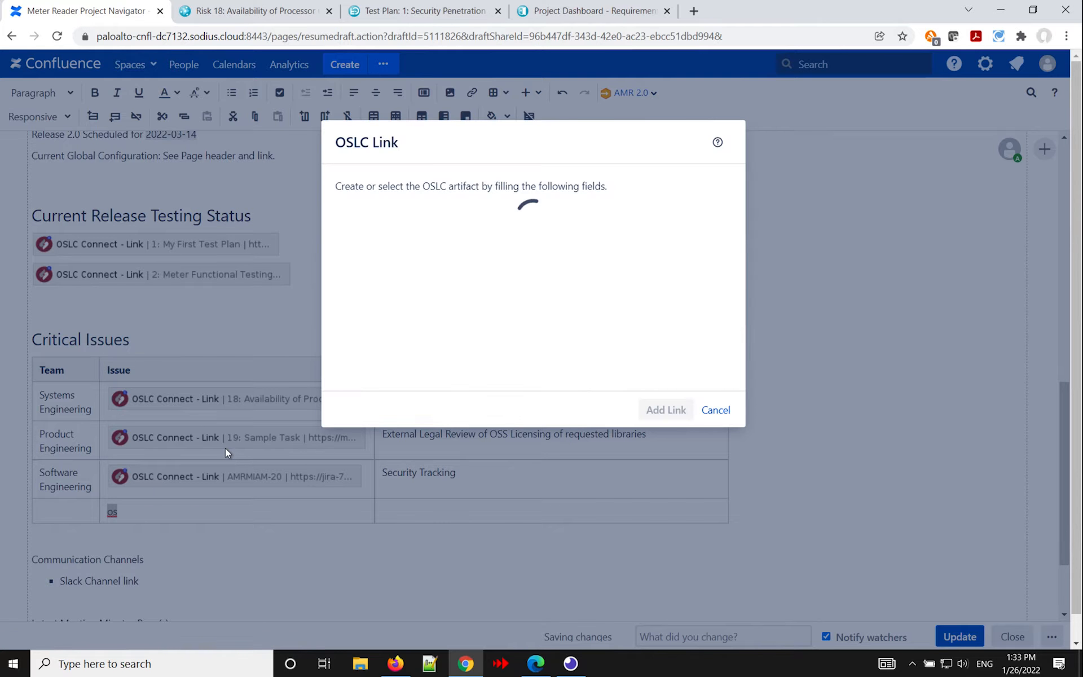
# Set the OSLC link to create a new Task in the AMR (EWM) container of the Change Management domain.
pyautogui.click(635, 221)
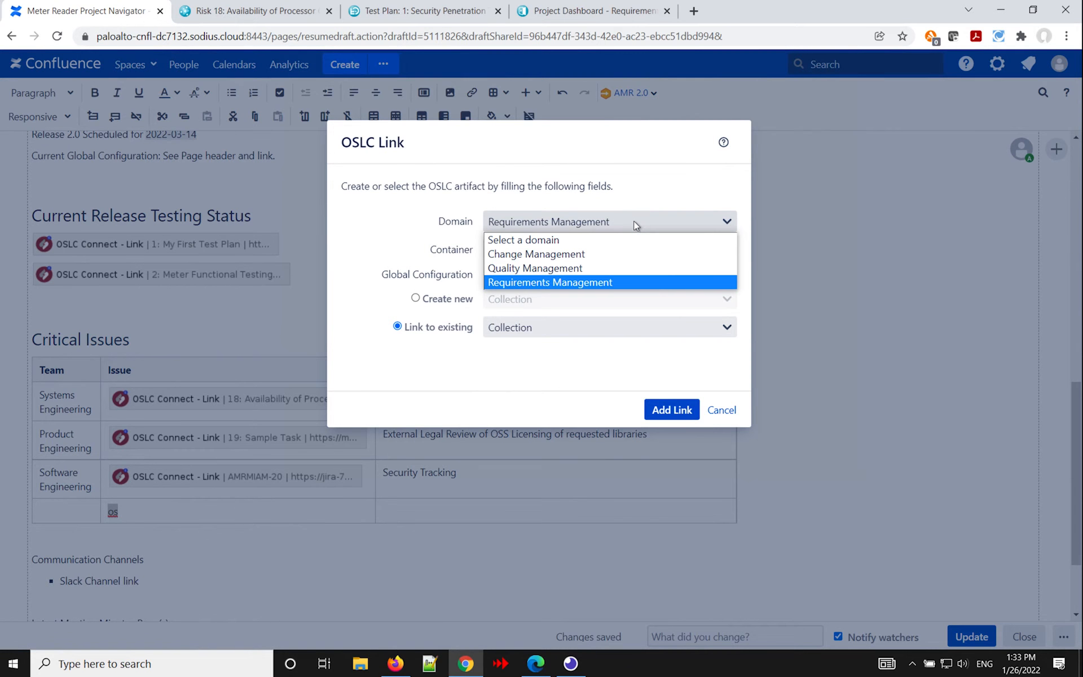
pyautogui.click(612, 254)
pyautogui.click(611, 252)
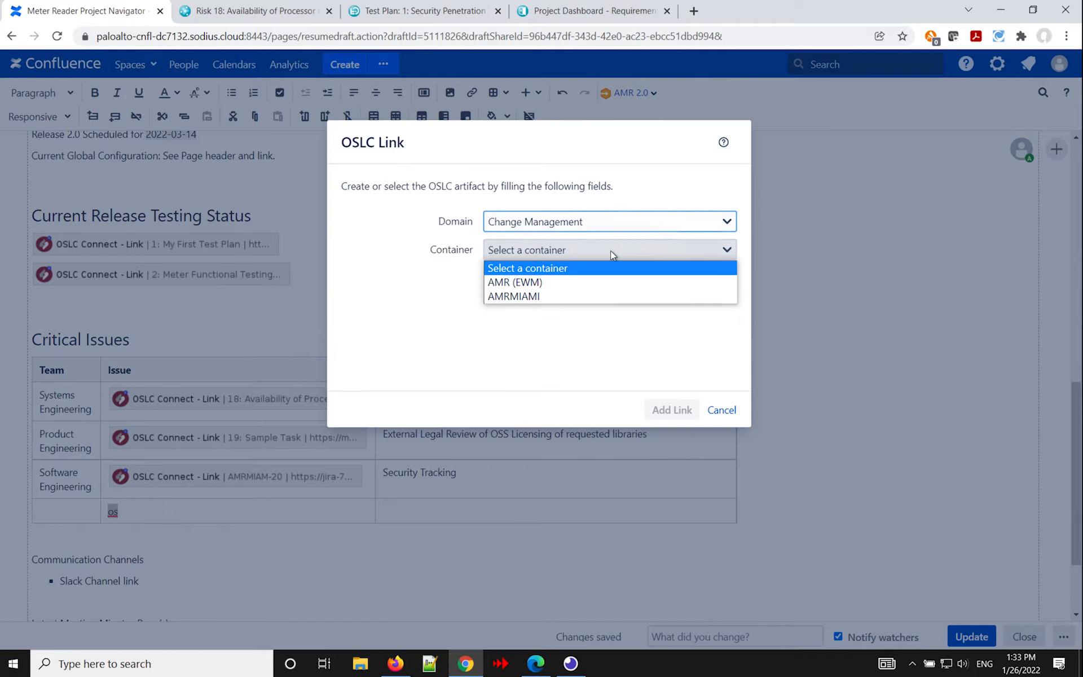
pyautogui.click(592, 282)
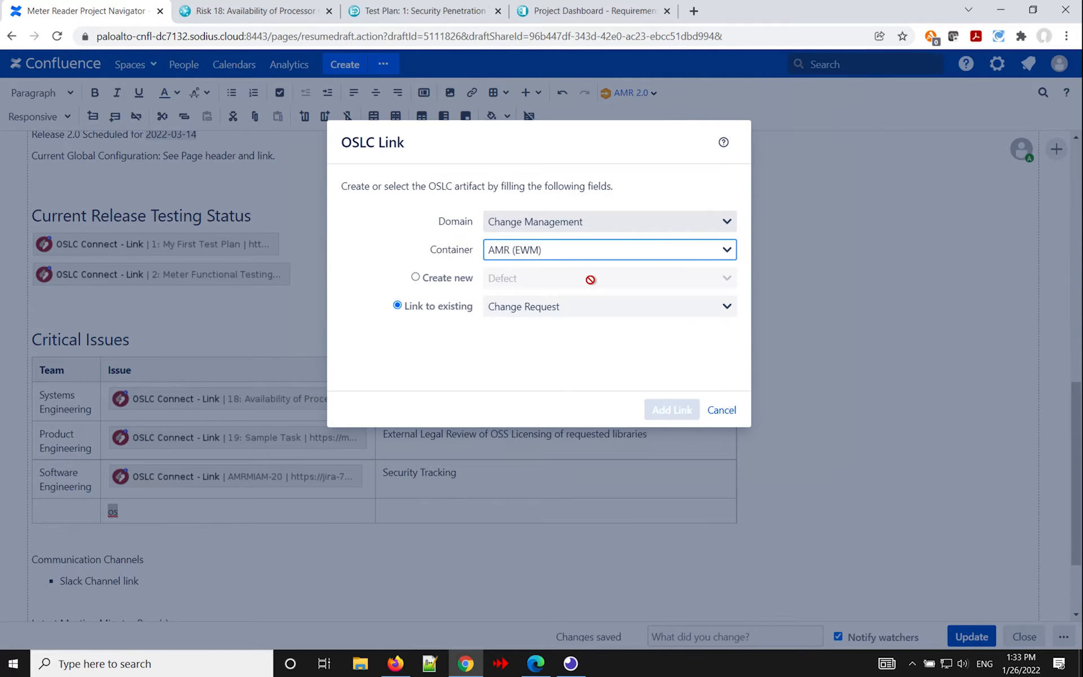
pyautogui.click(416, 277)
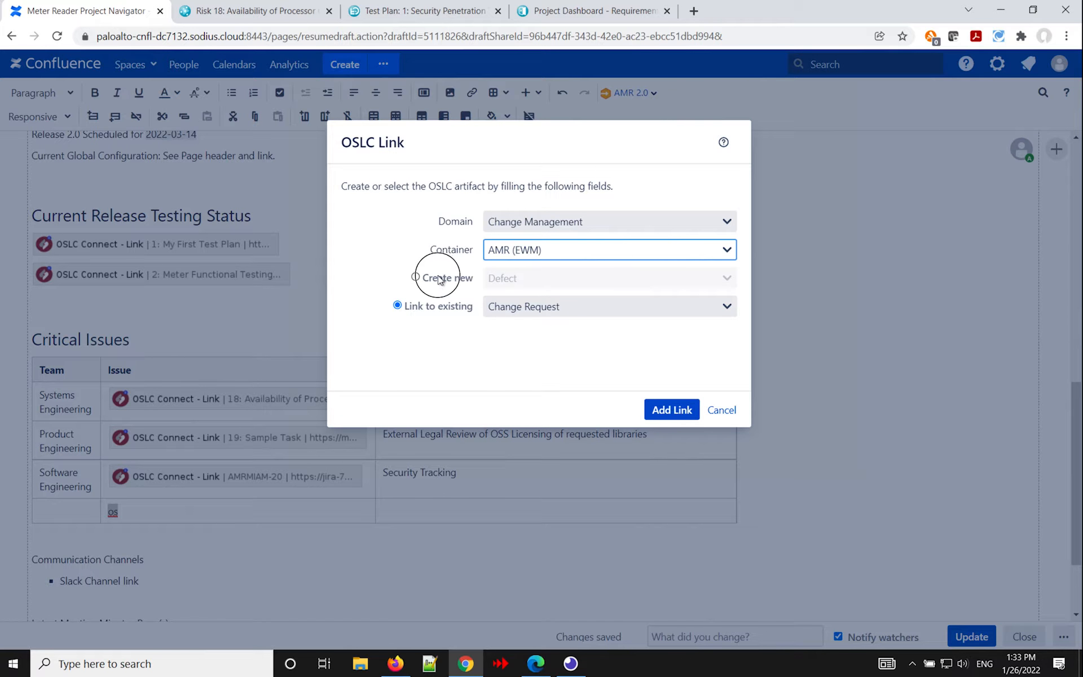
pyautogui.click(523, 279)
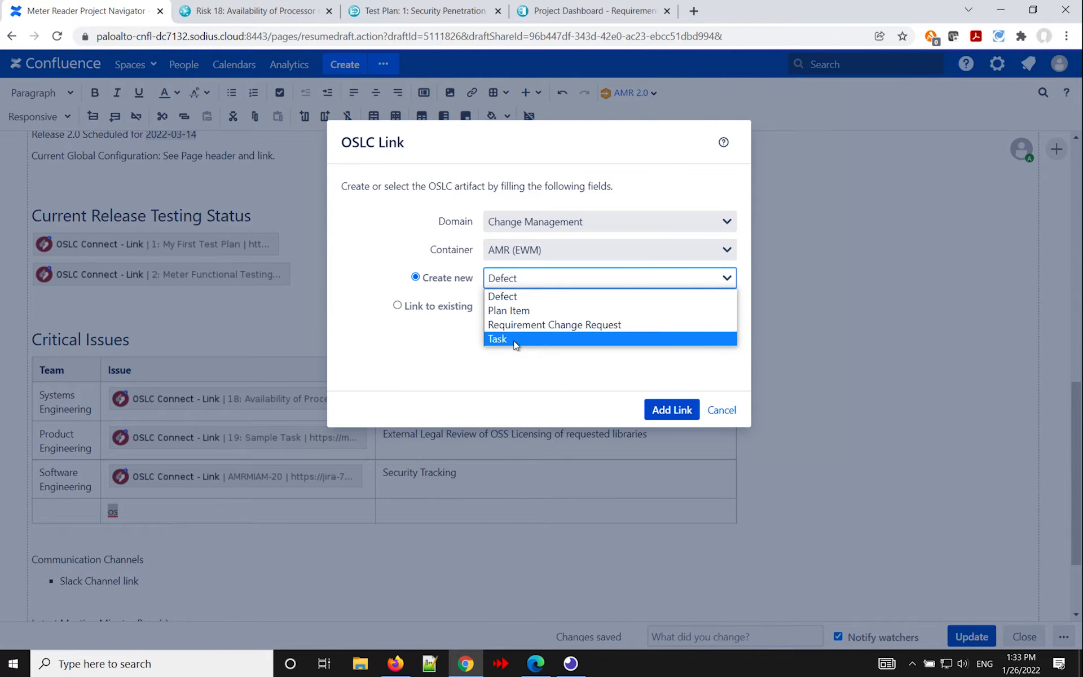
pyautogui.click(515, 339)
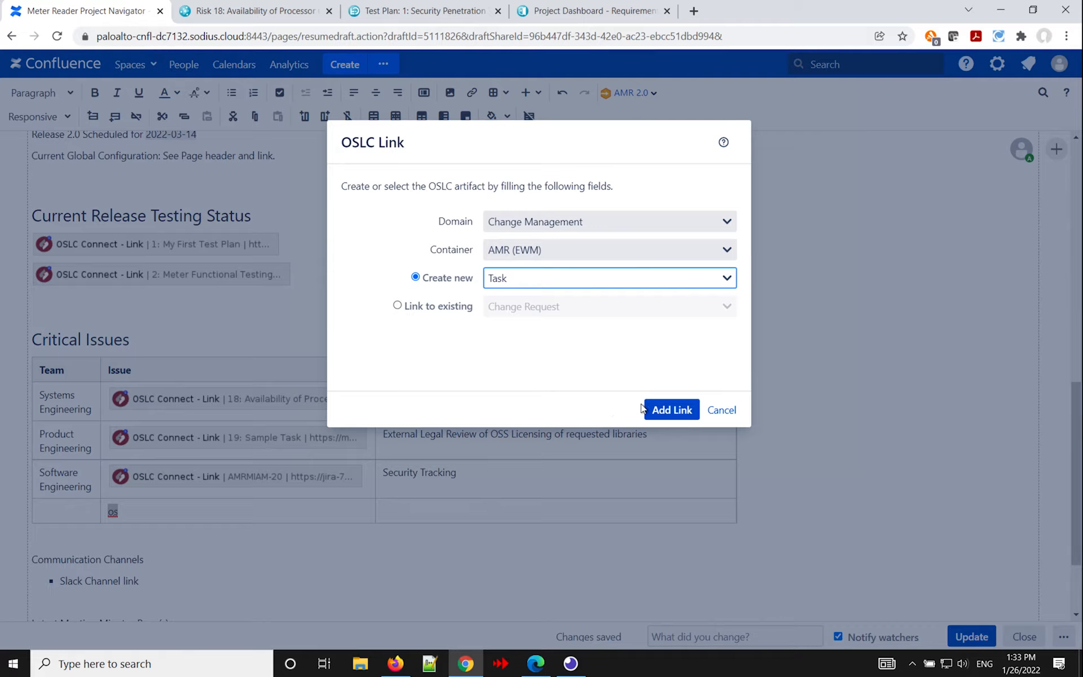
pyautogui.click(676, 413)
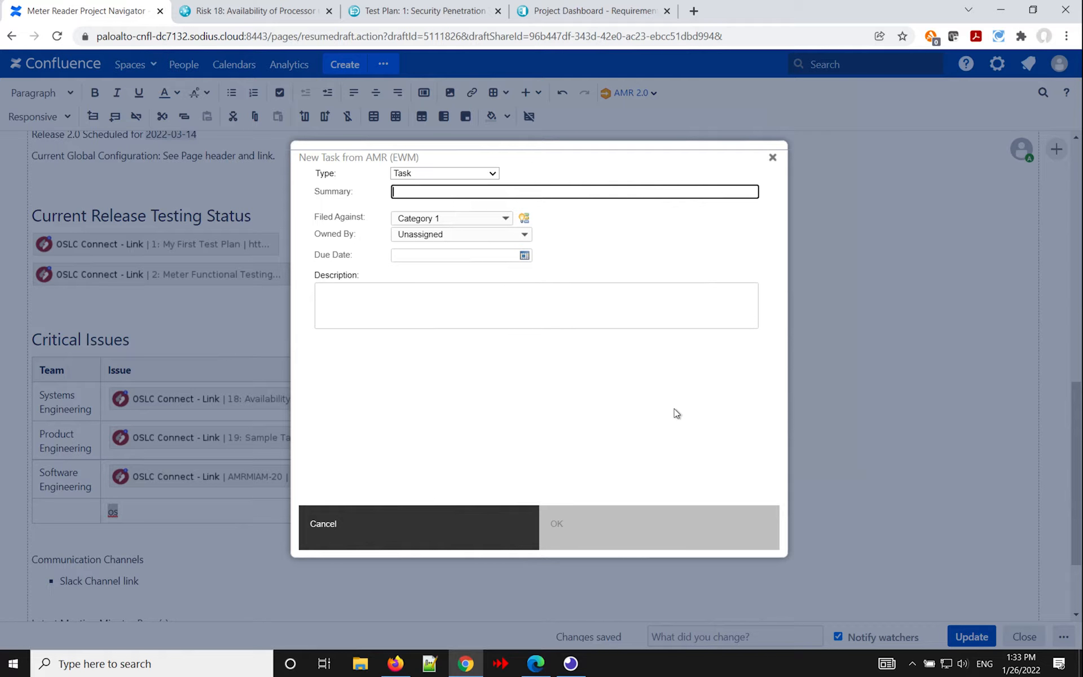
# Enter "Create A new Action Item" as the new task's summary.
pyautogui.write('Create A ')
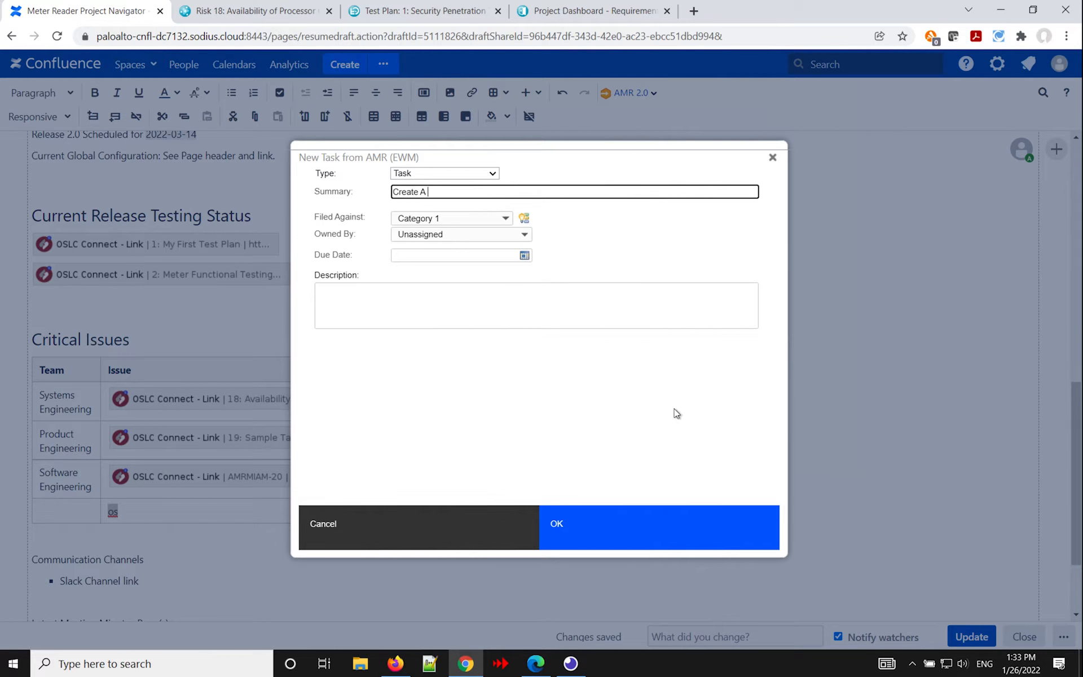
pyautogui.write('new Action Item')
pyautogui.press('BackSpace')
pyautogui.press('BackSpace')
pyautogui.write('em')
# Set the task's due date to Jan 28, 2022, 12:00 PM, enter "Add Description" as its description, and create the linked task.
pyautogui.click(524, 256)
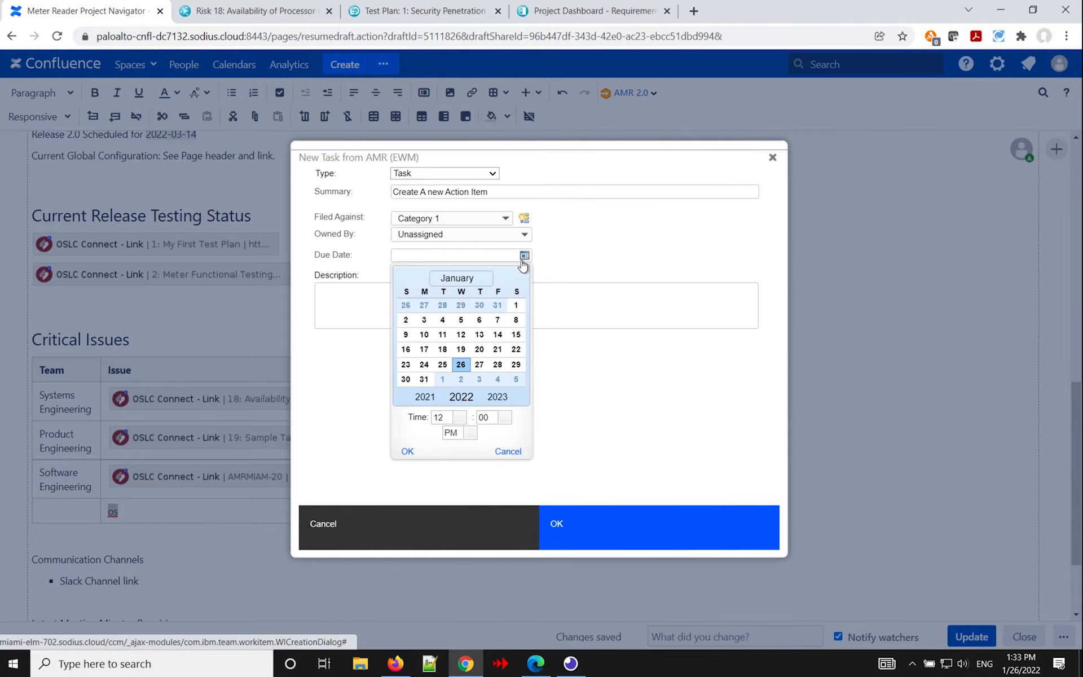
pyautogui.click(496, 366)
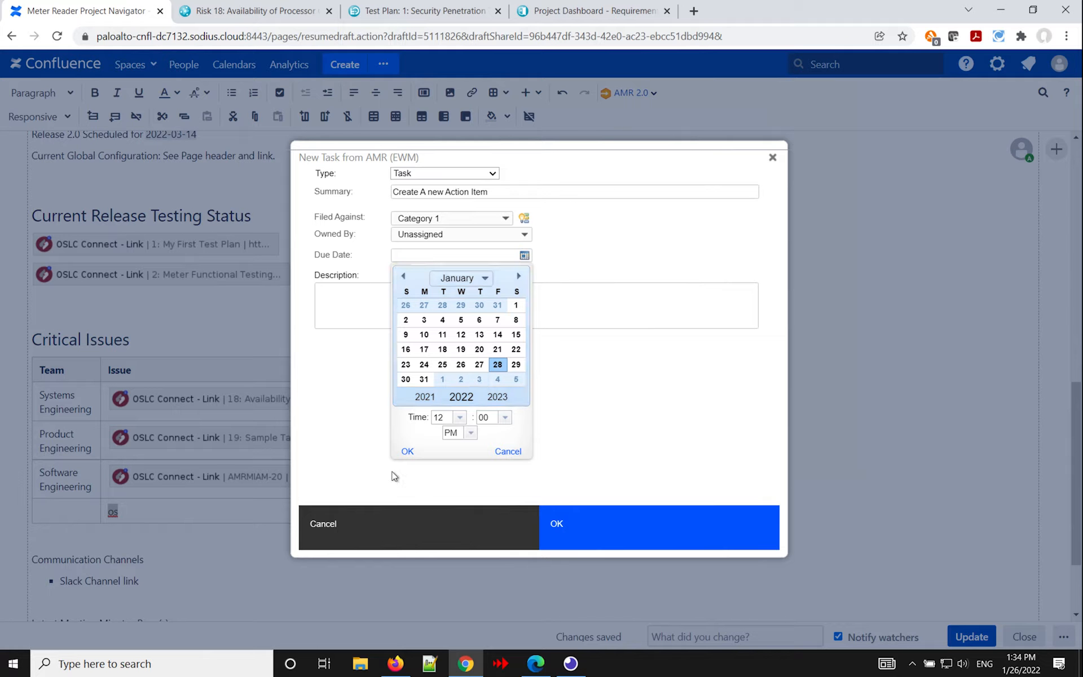
pyautogui.click(406, 452)
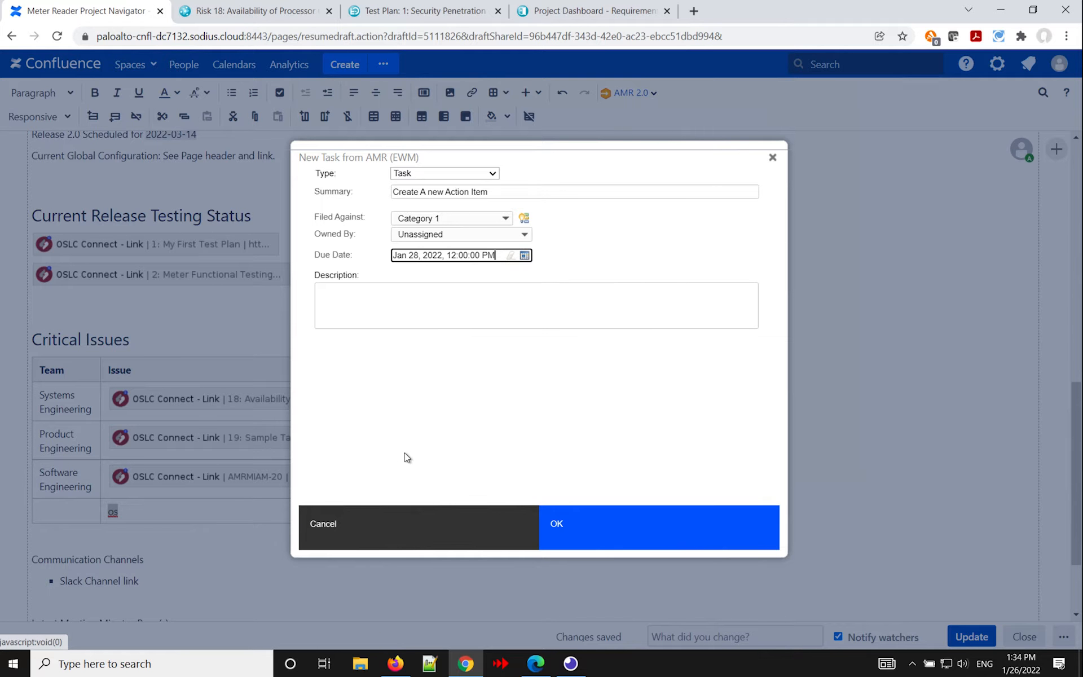
pyautogui.click(431, 304)
pyautogui.write('Add Des')
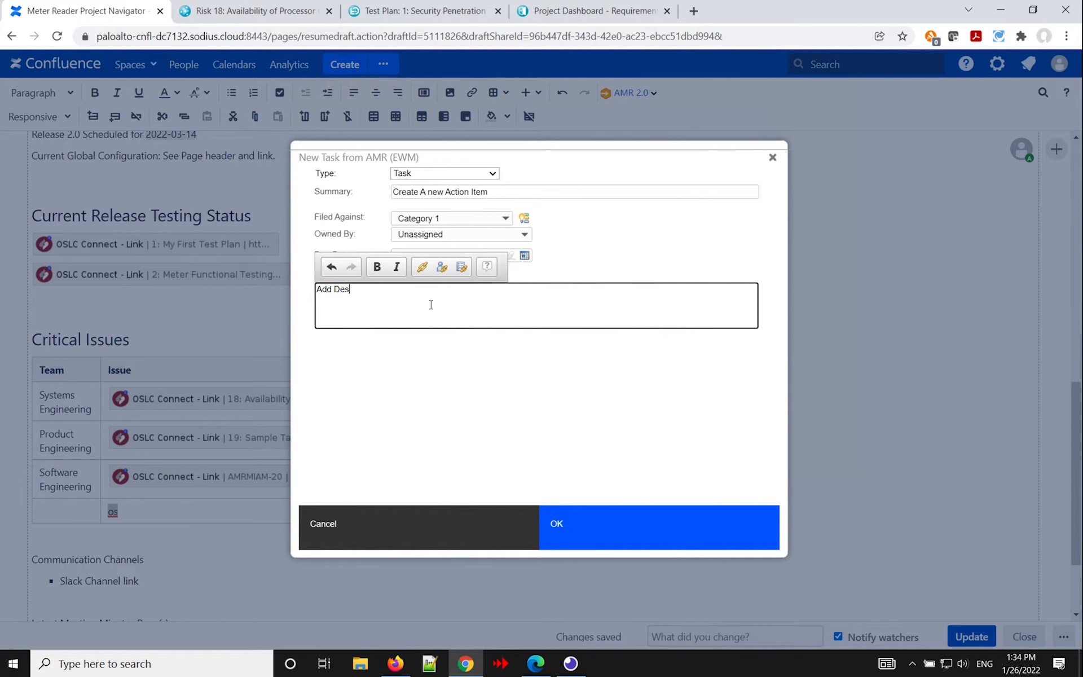
pyautogui.write('cription')
pyautogui.click(425, 412)
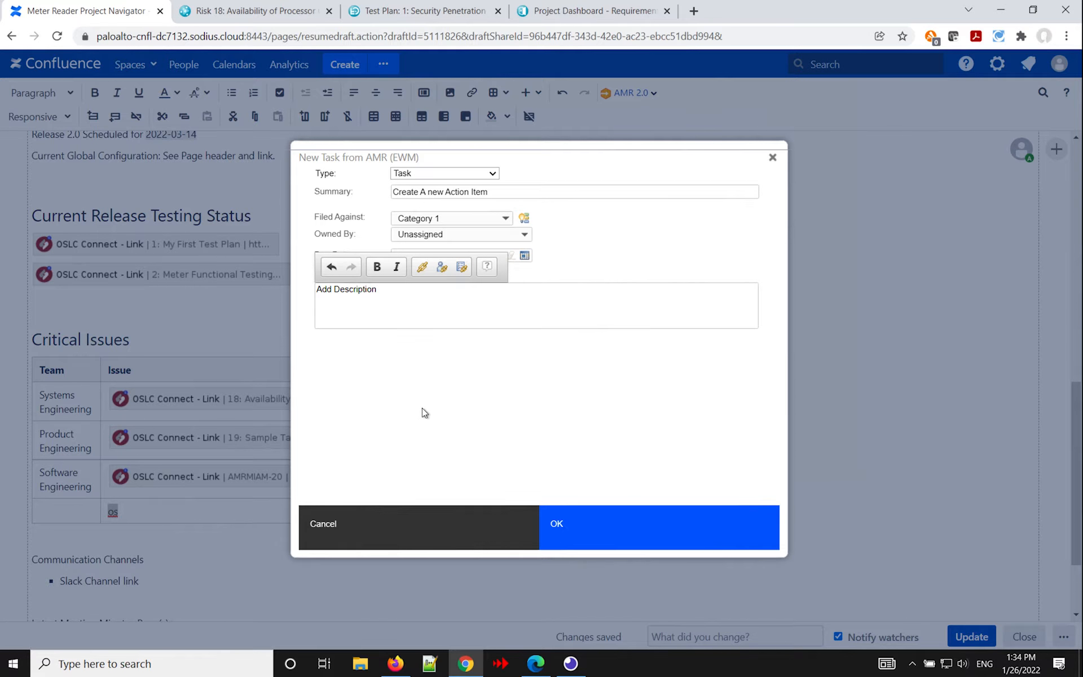
pyautogui.click(618, 528)
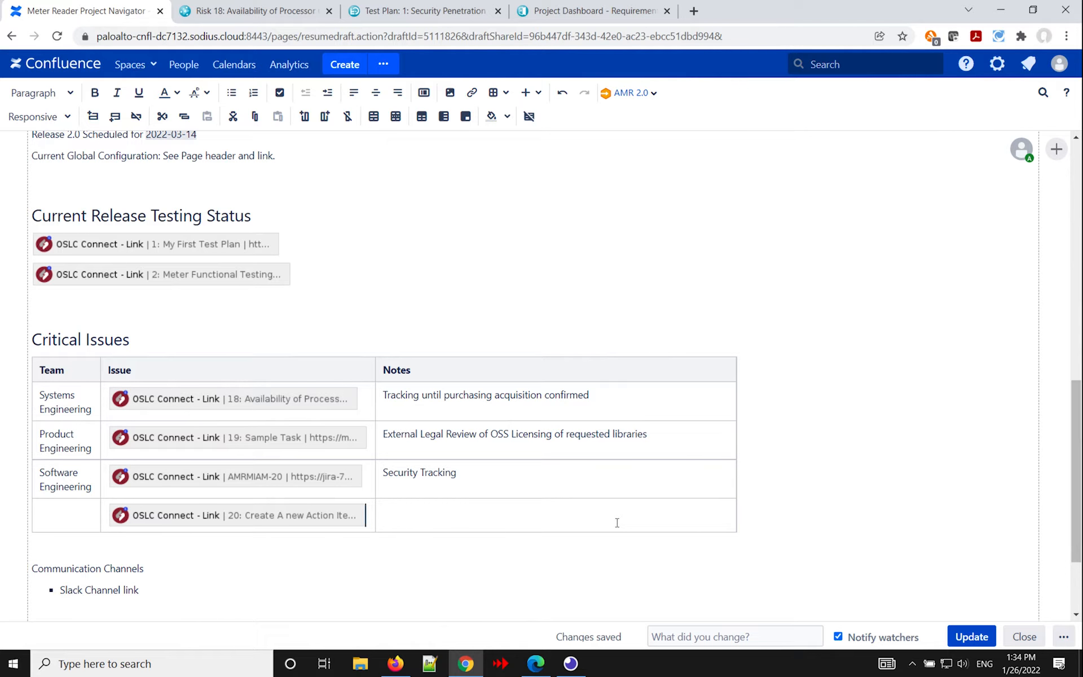
# Preview the new Create A new Action Item link in the Critical Issues table, then close the preview.
pyautogui.click(216, 519)
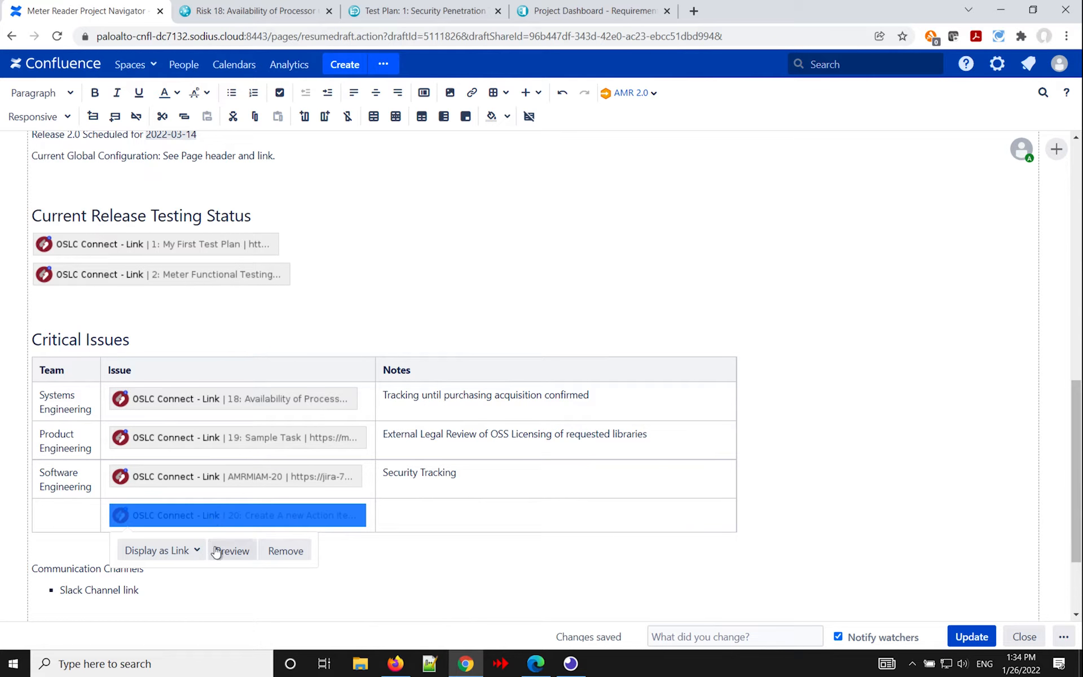
pyautogui.click(226, 552)
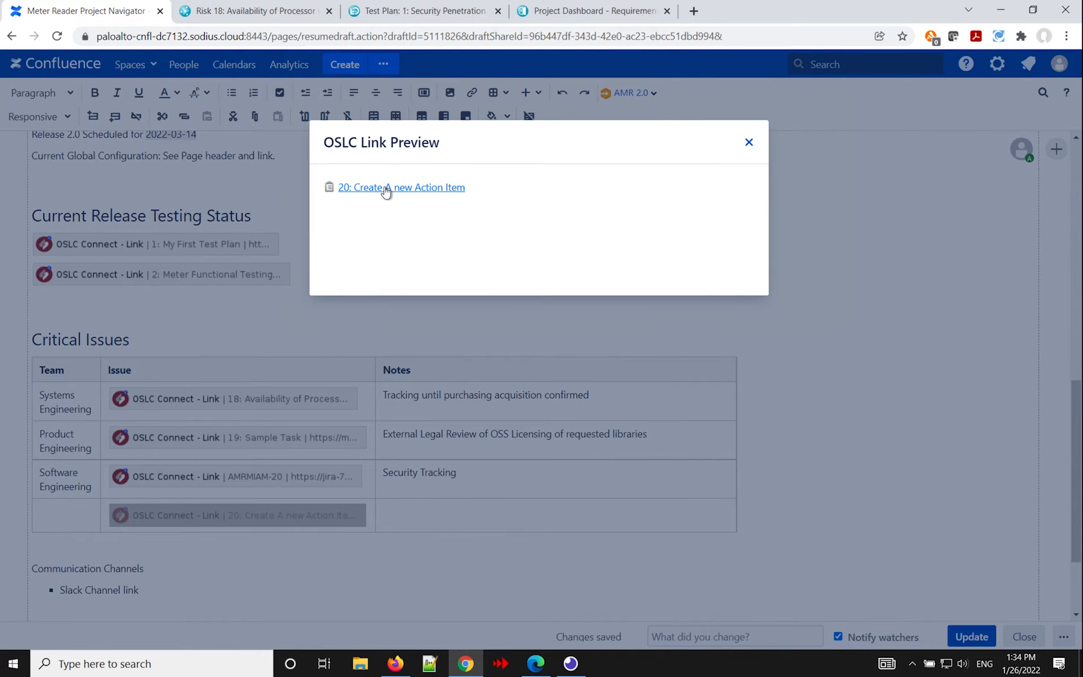
pyautogui.moveTo(387, 190)
pyautogui.click(750, 142)
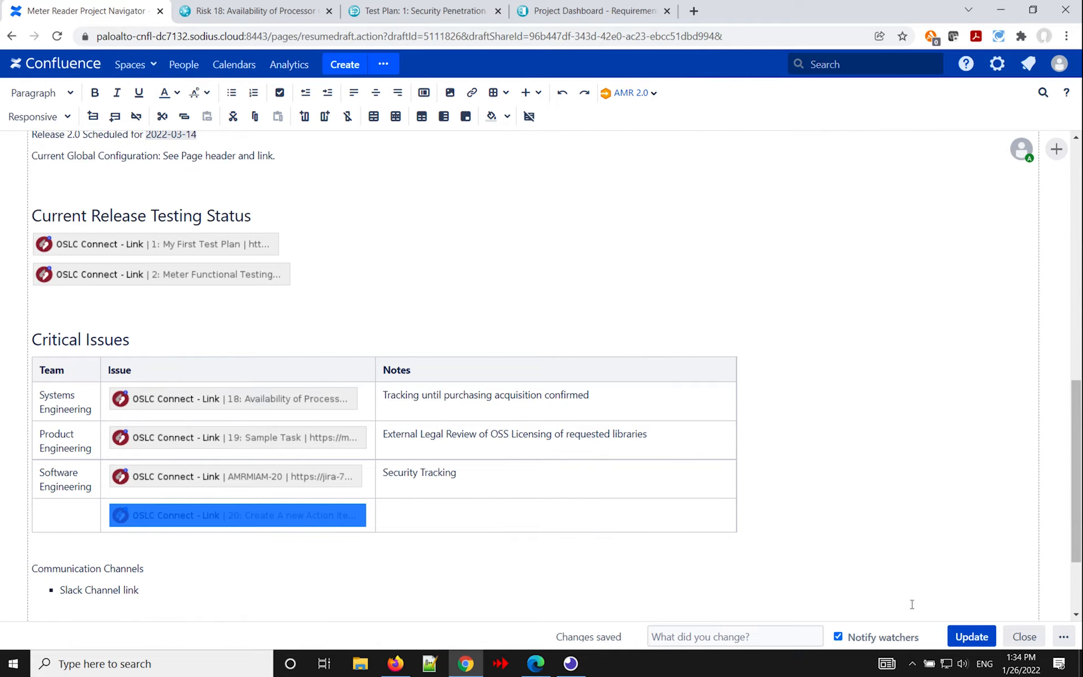
# Publish the page changes and check the new links under Key Document References and Critical Issues.
pyautogui.click(976, 636)
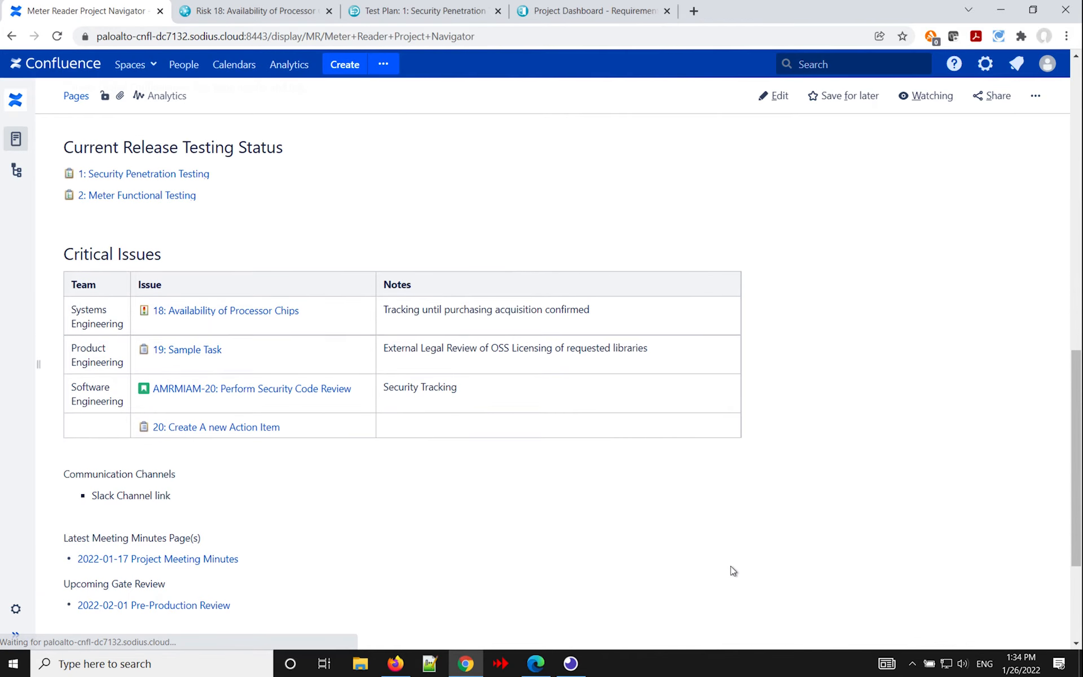
pyautogui.scroll(8, 703, 337)
pyautogui.scroll(3, 699, 338)
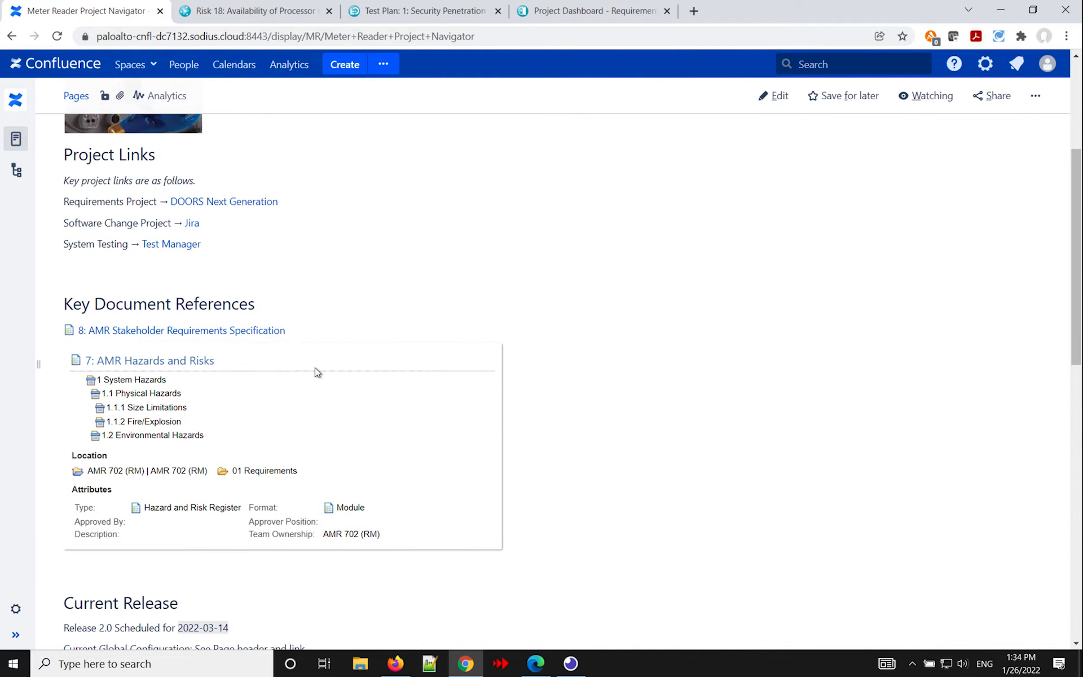
pyautogui.scroll(-5, 666, 453)
pyautogui.scroll(-3, 667, 453)
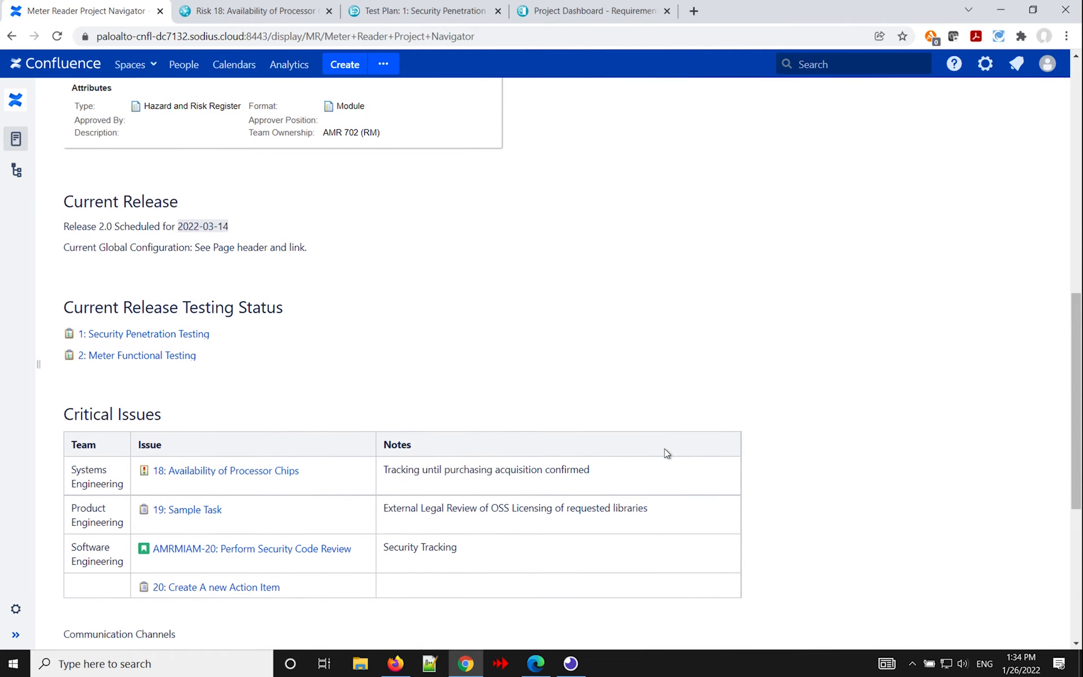
pyautogui.moveTo(183, 591)
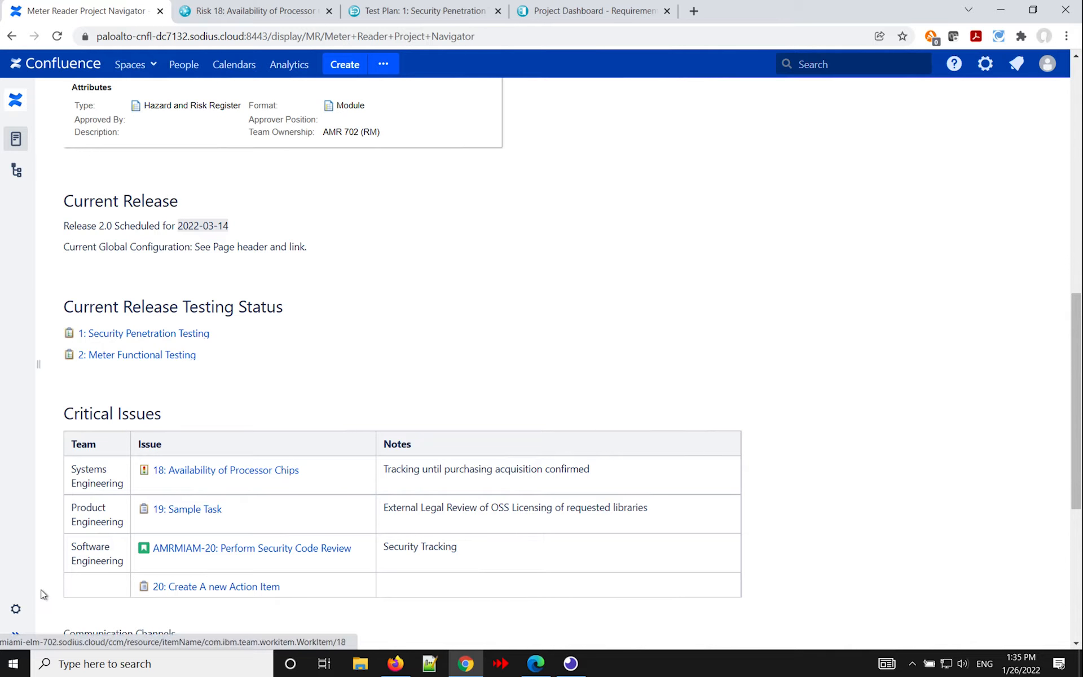
# Add an OSLC Connect association from the space to Miami DNG, using the Requirements Management domain and the RM 702 - Megeve Test container.
pyautogui.click(17, 609)
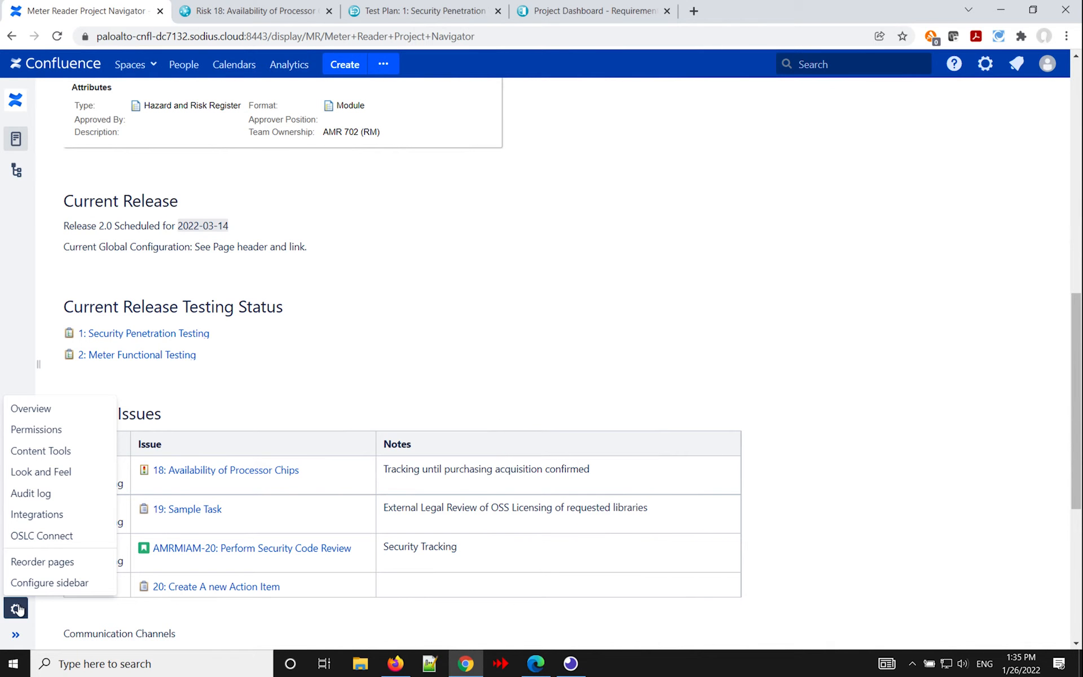
pyautogui.click(49, 539)
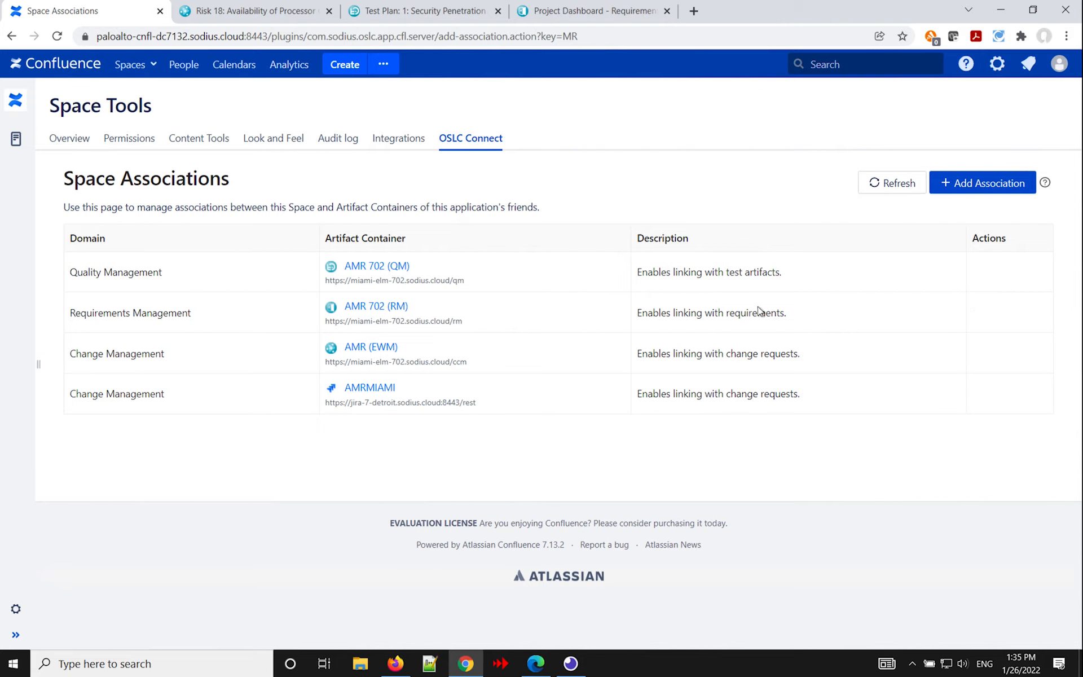
pyautogui.click(980, 190)
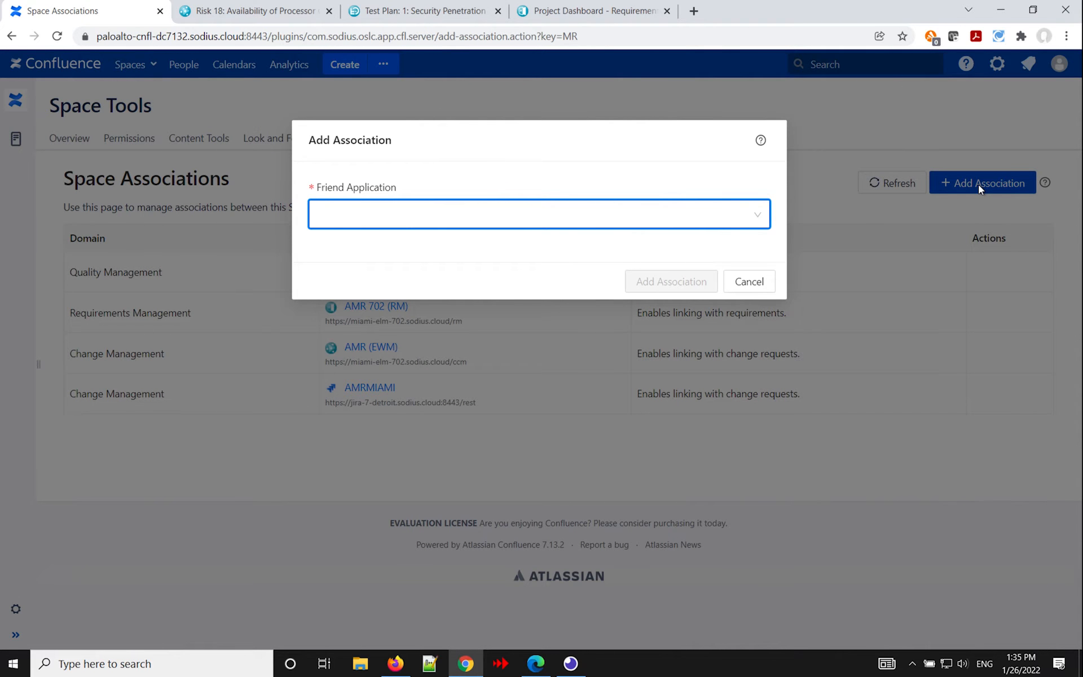
pyautogui.click(757, 220)
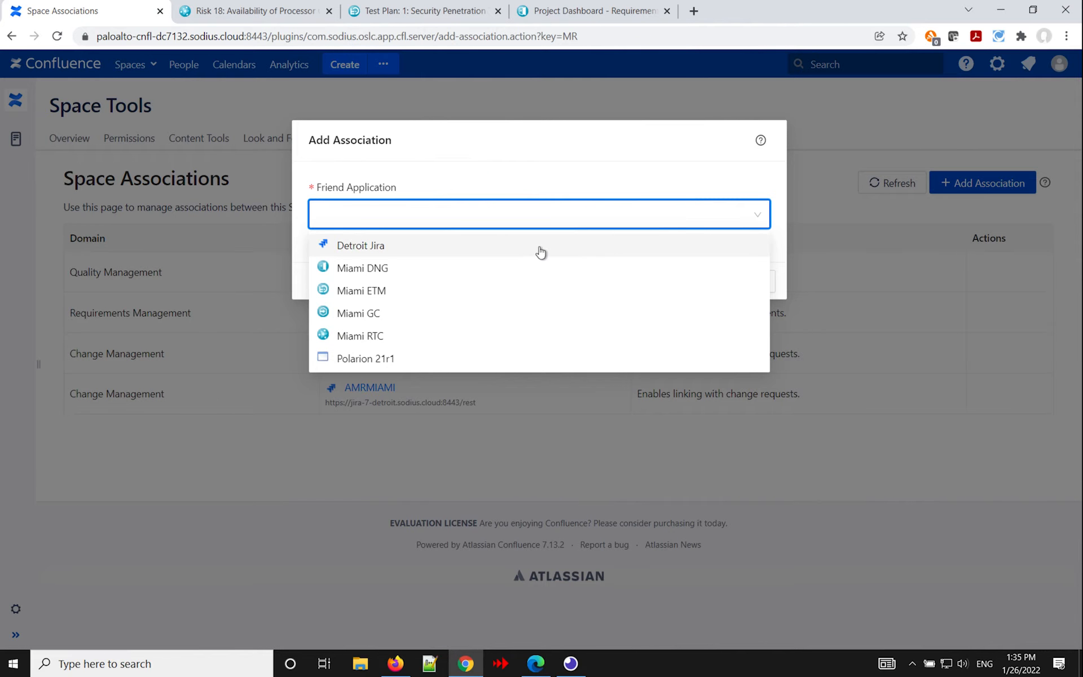
pyautogui.click(411, 276)
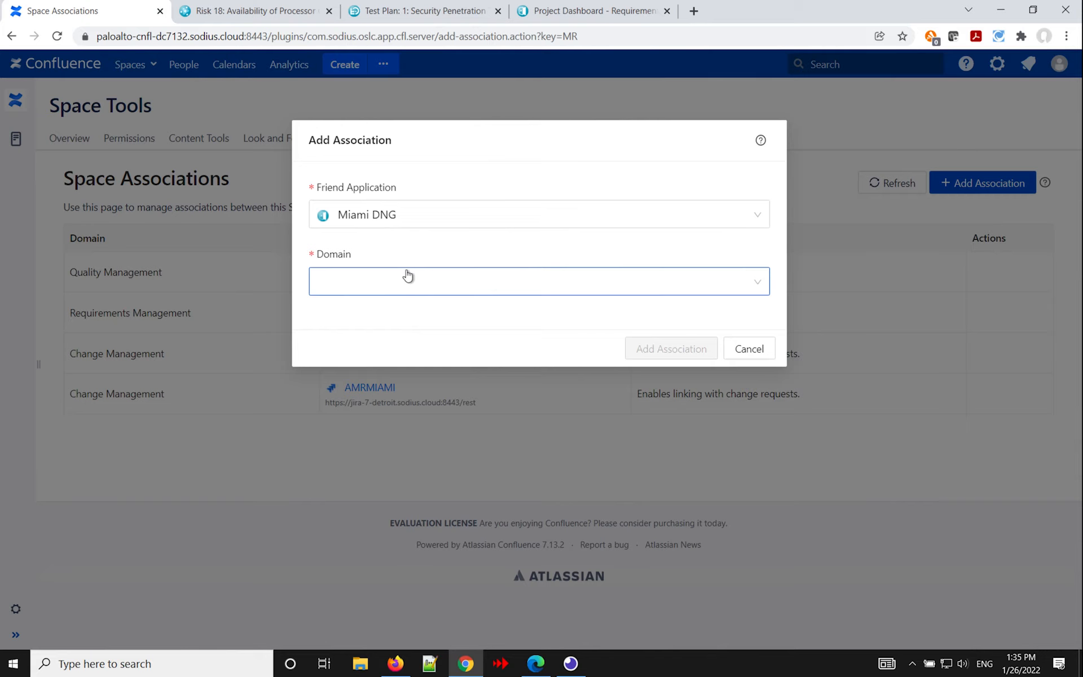
pyautogui.click(408, 278)
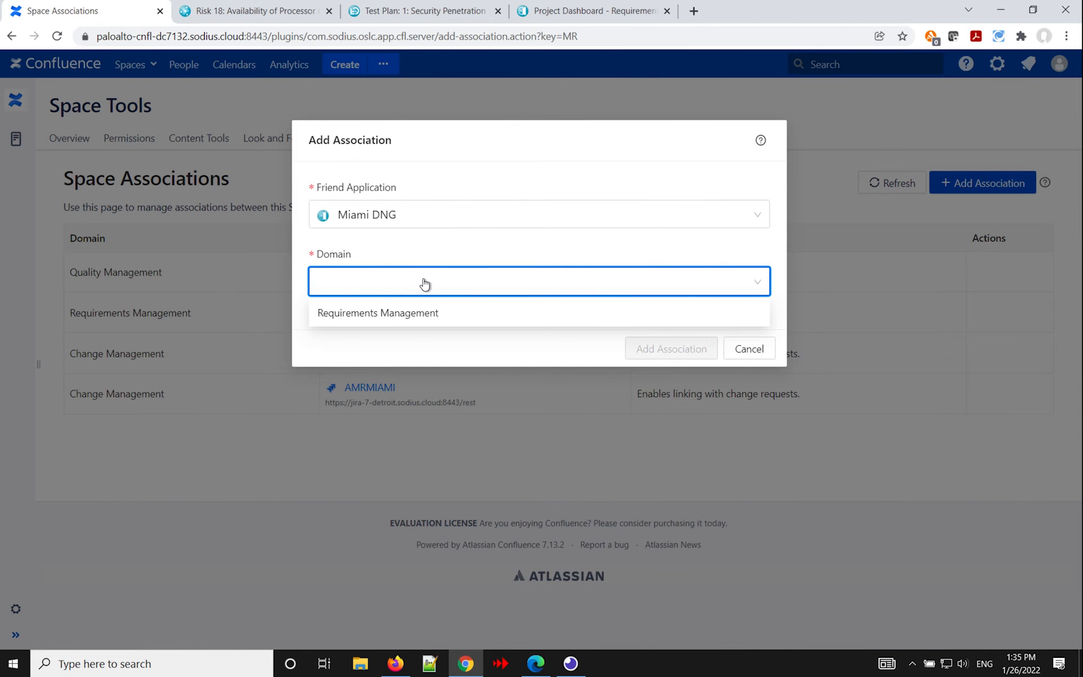
pyautogui.click(397, 318)
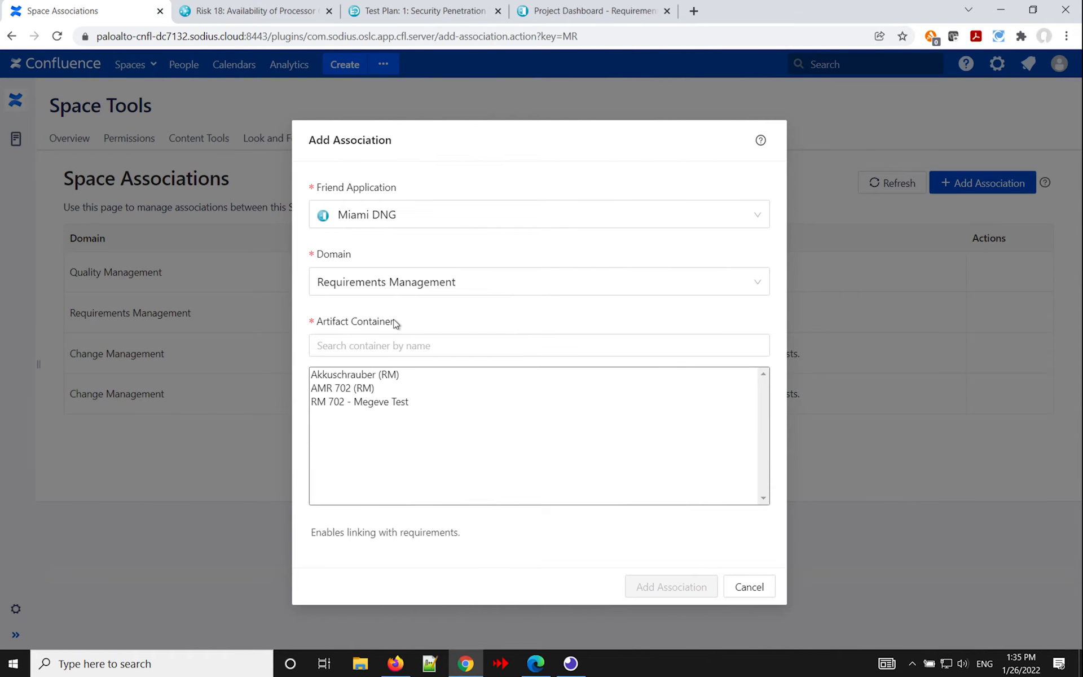
pyautogui.click(387, 403)
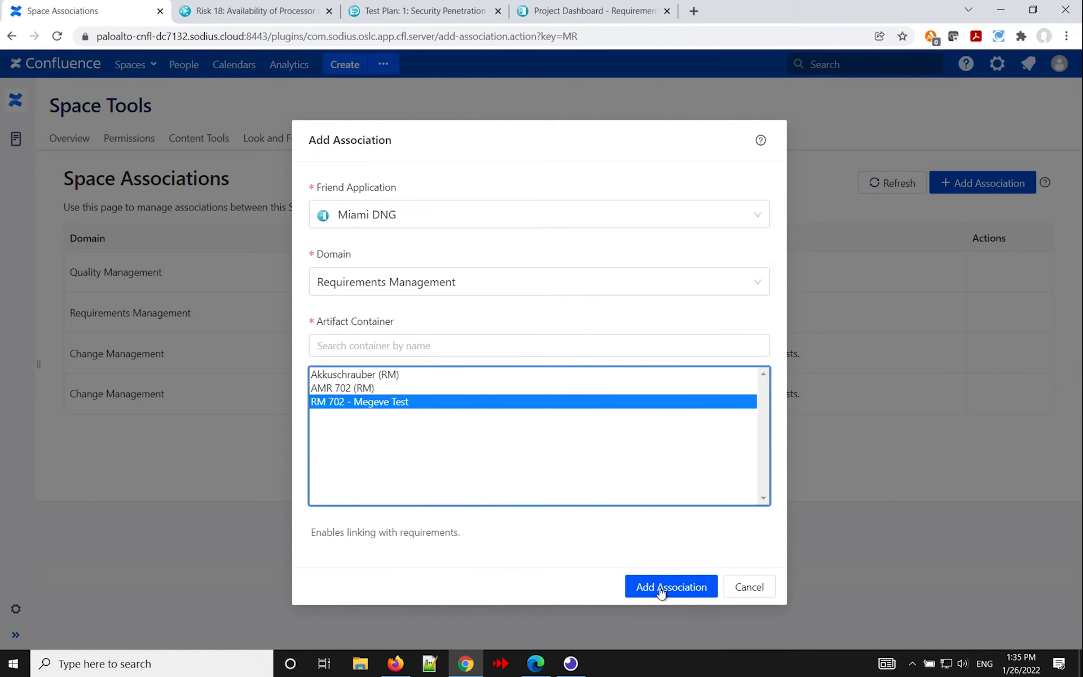
pyautogui.click(661, 588)
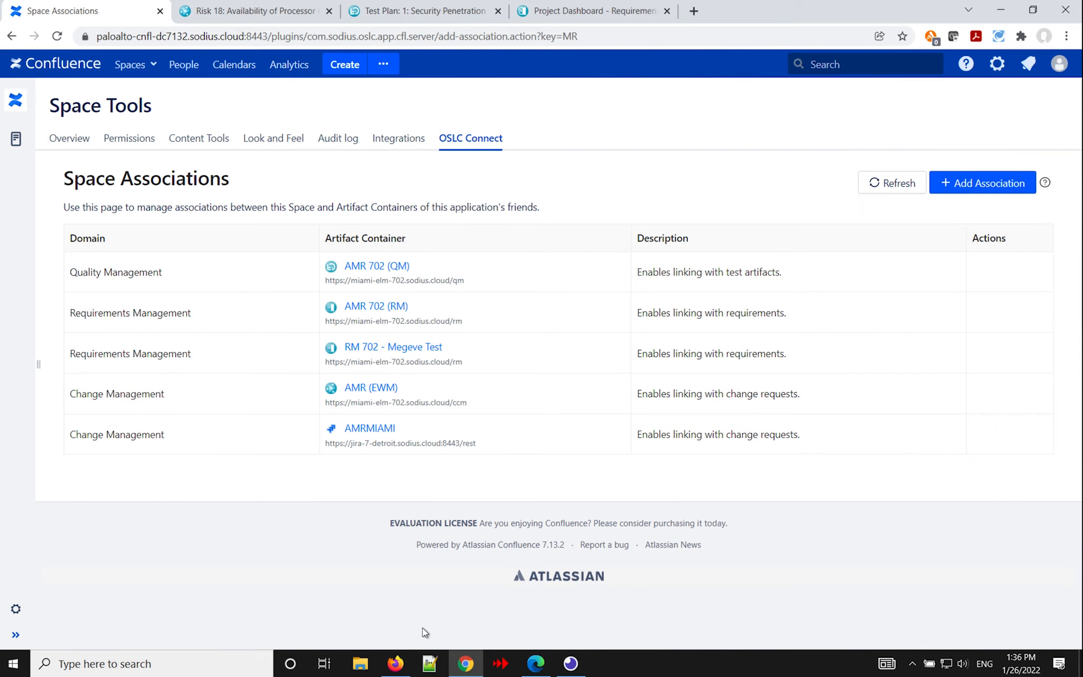
# Switch to the Firefox window, reload the Meter Reader Project Navigator page with its new edits, and examine how the OSLC links display there.
pyautogui.click(396, 664)
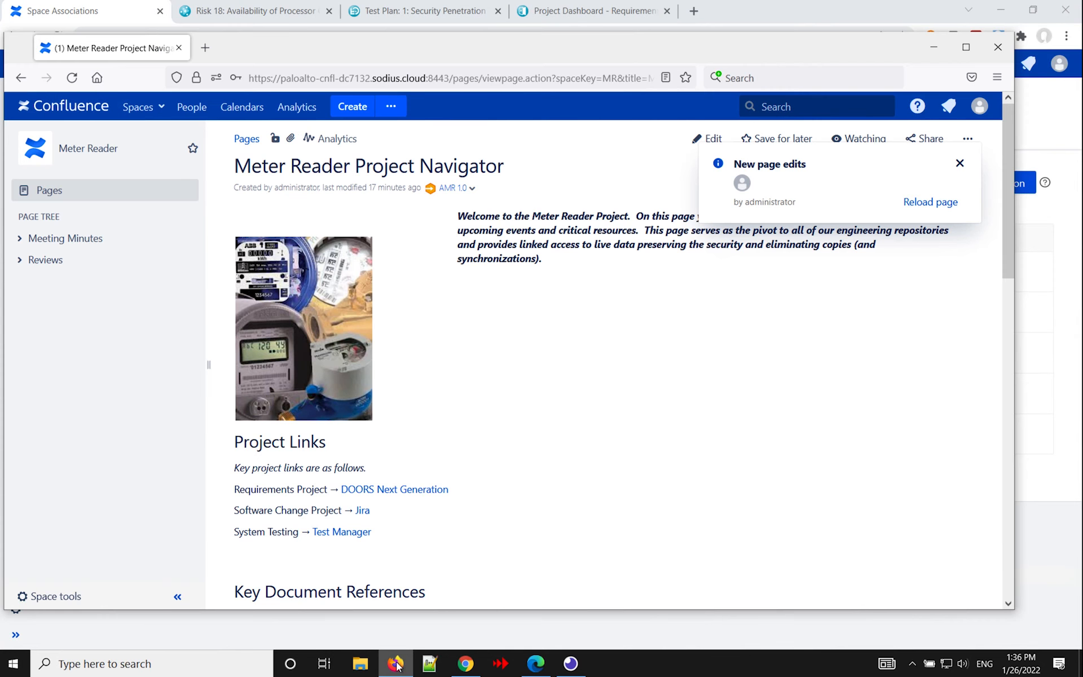
pyautogui.click(916, 207)
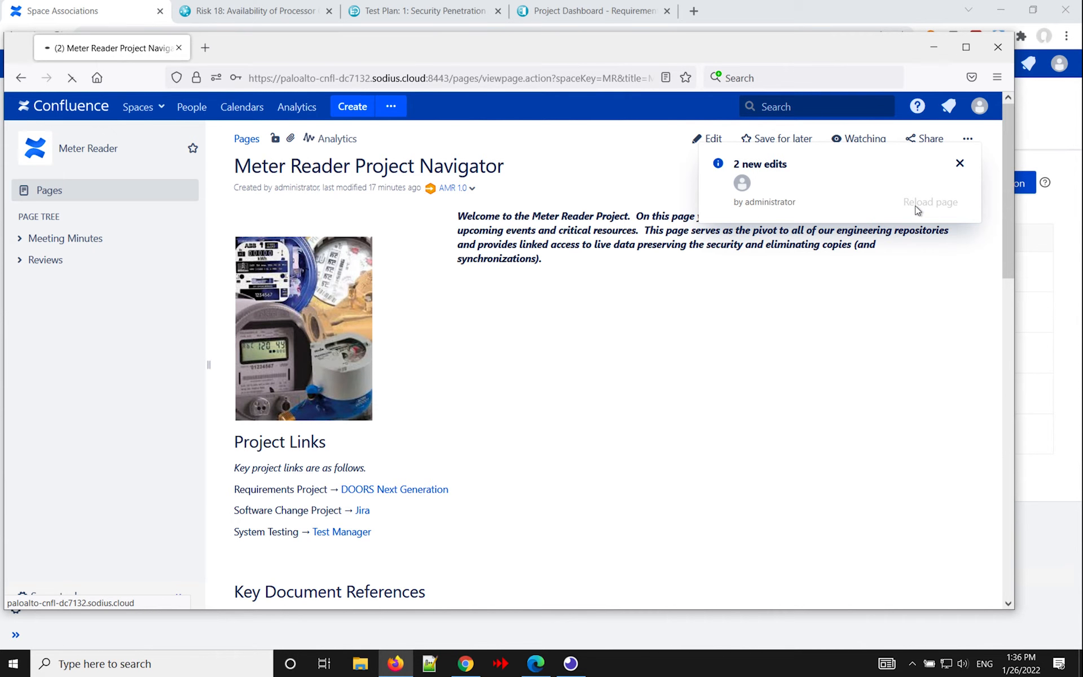
pyautogui.click(966, 50)
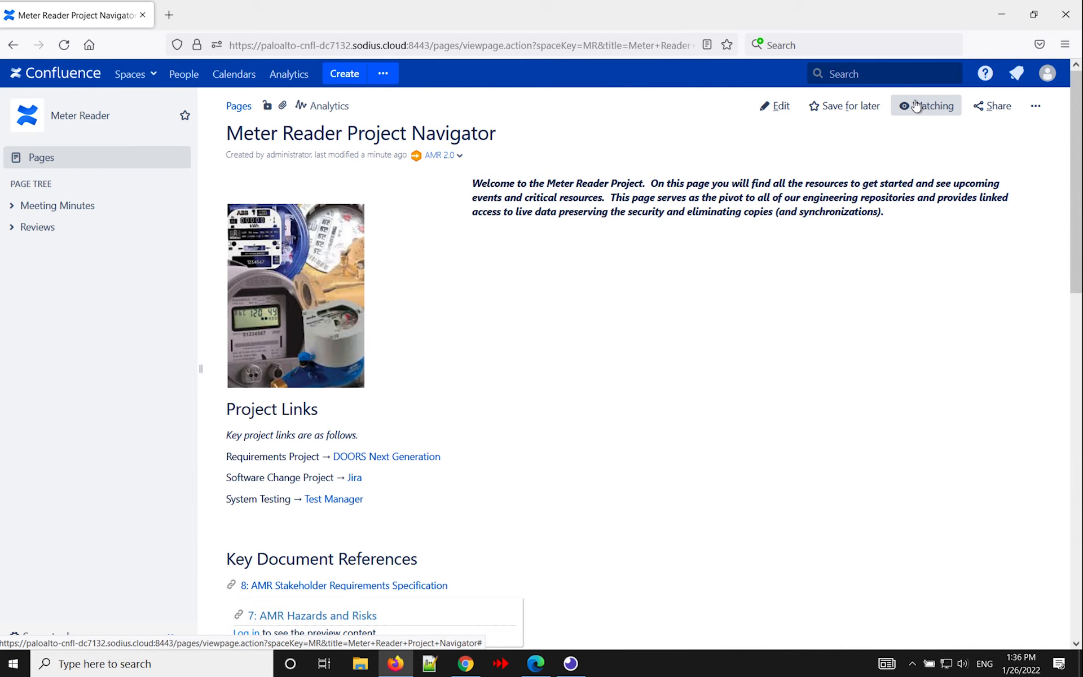
pyautogui.scroll(-4, 568, 445)
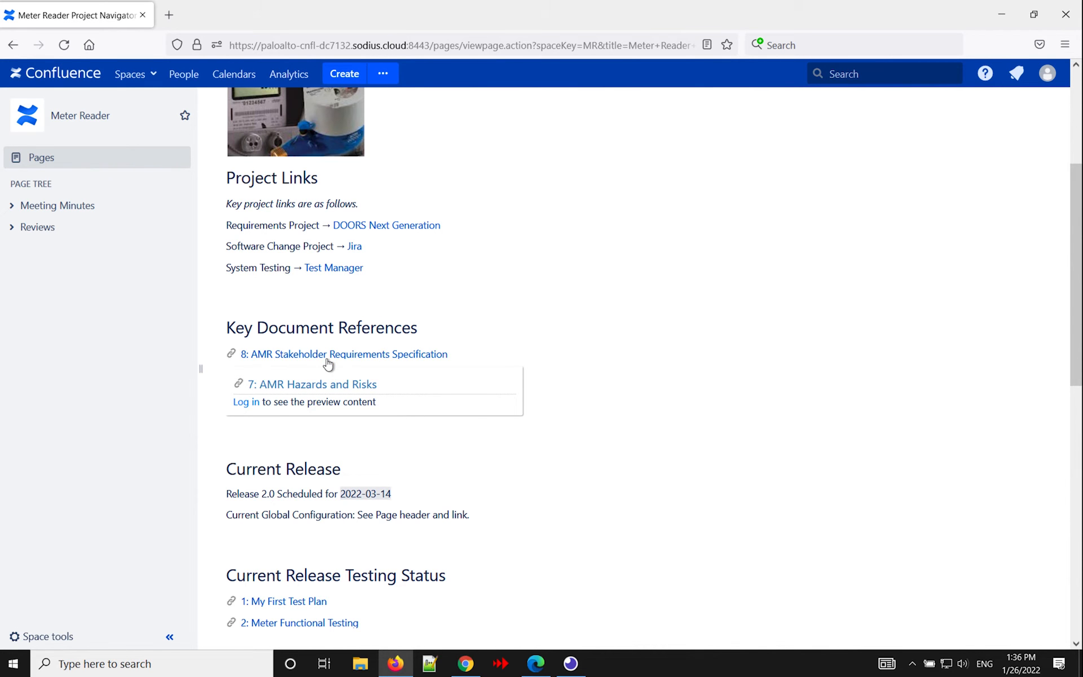
pyautogui.moveTo(329, 362)
pyautogui.scroll(-5, 476, 399)
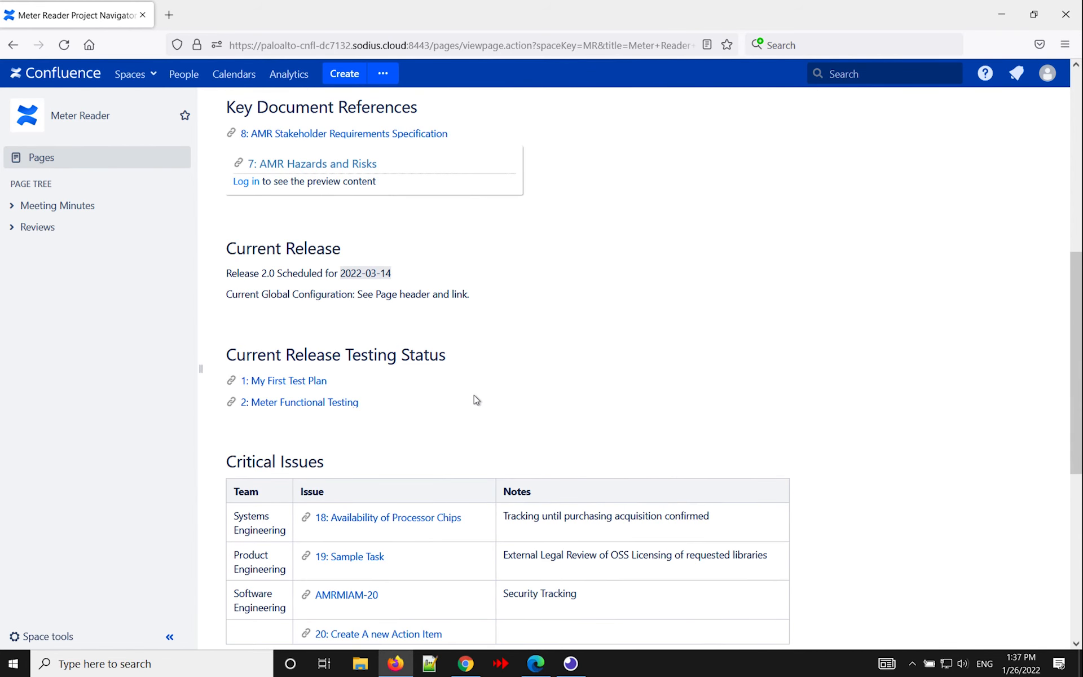
# Log in to IBM Engineering Lifecycle Management from the AMR Hazards and Risks preview, filling User ID and password from the saved non-administrator login.
pyautogui.scroll(8, 477, 400)
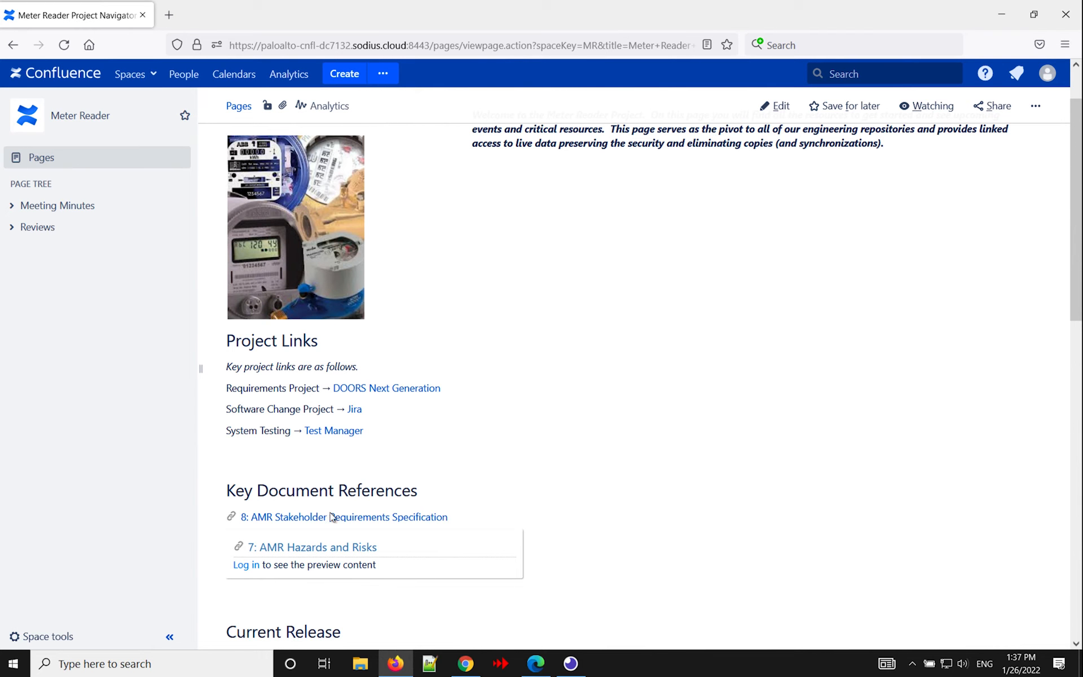
pyautogui.click(247, 564)
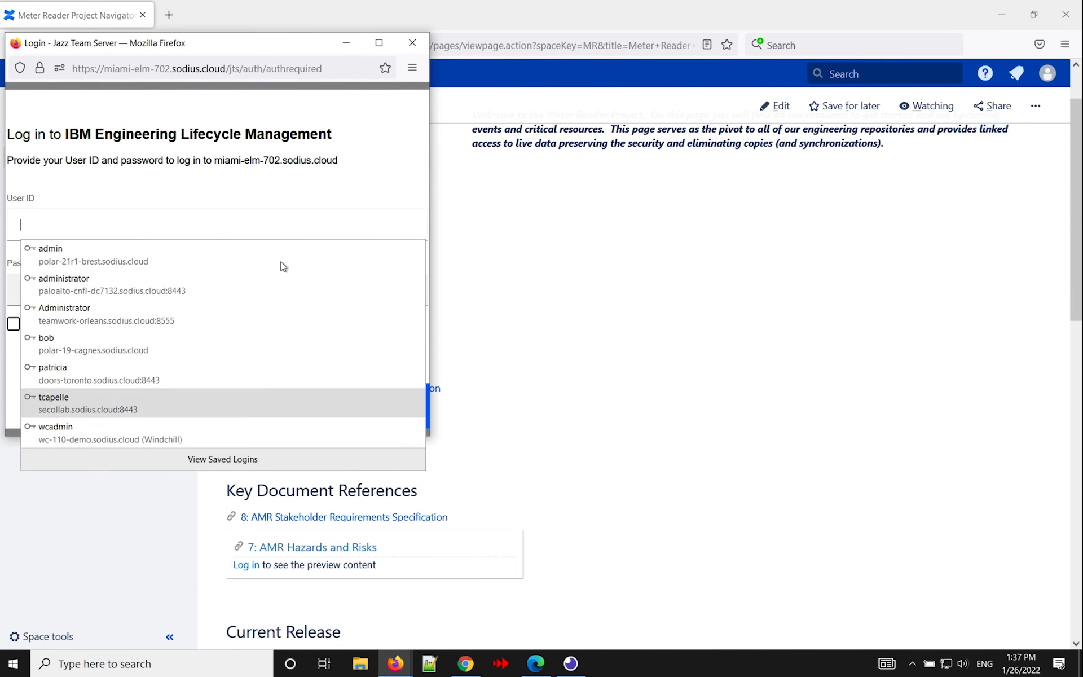
pyautogui.click(275, 384)
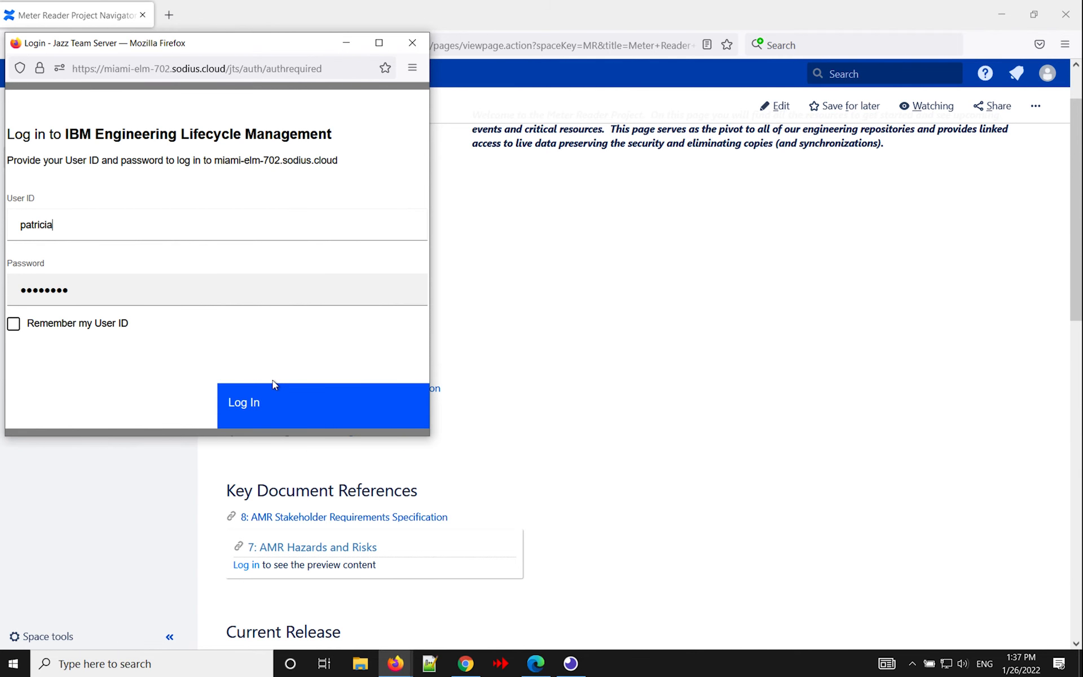
pyautogui.click(260, 406)
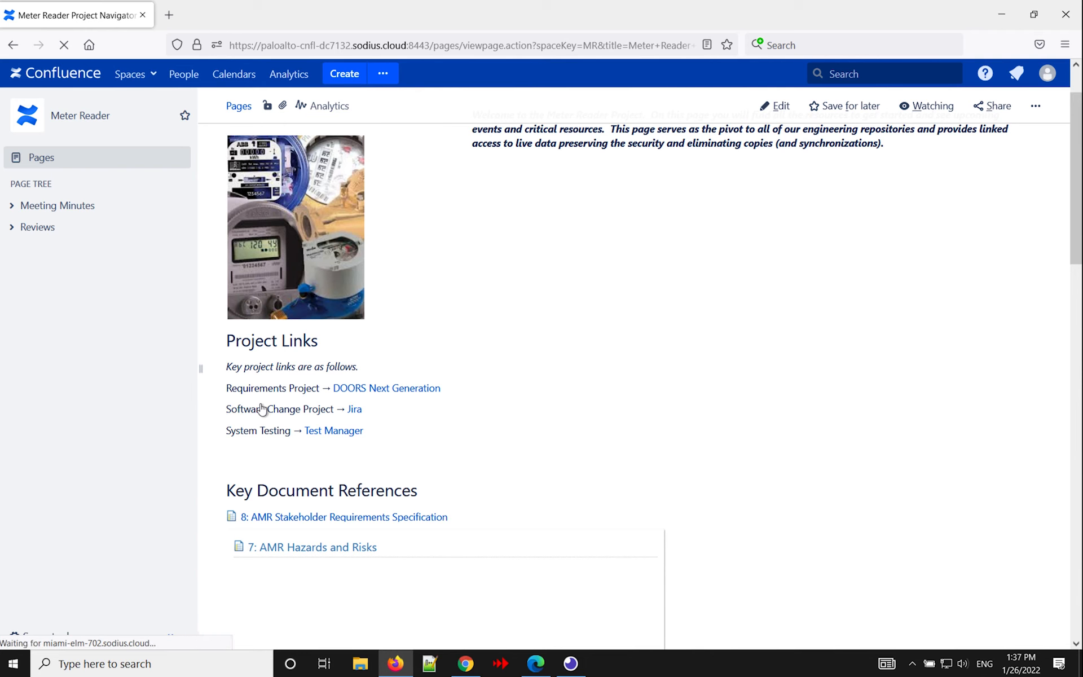
pyautogui.scroll(-3, 581, 467)
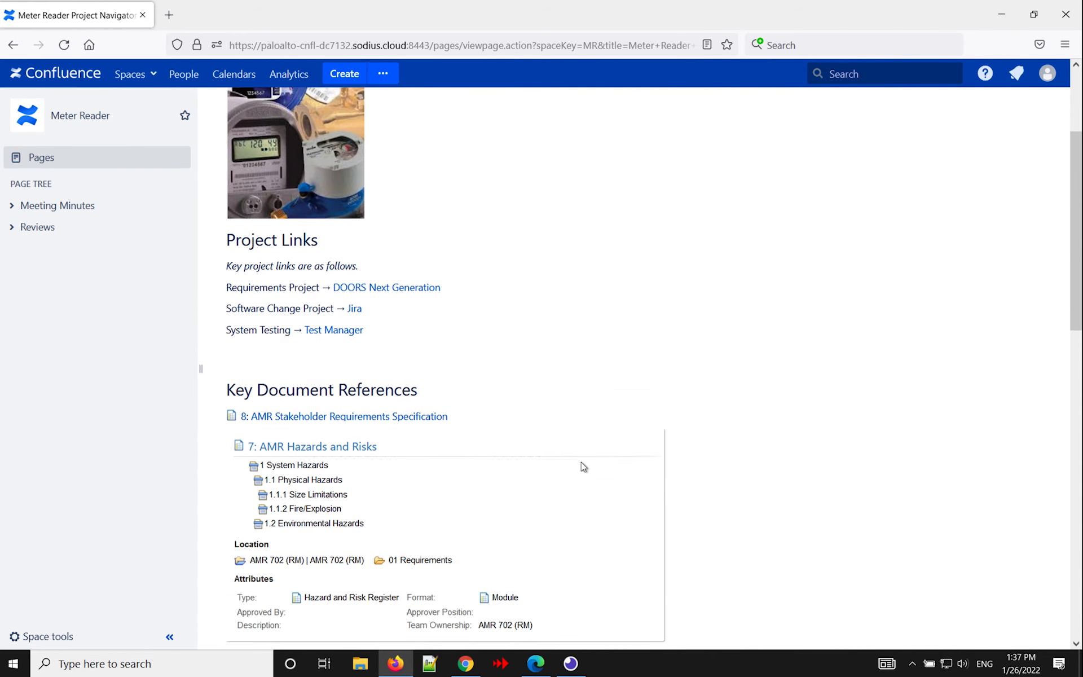
# Log in from the My First Test Plan link under Current Release Testing Status to load its preview content.
pyautogui.scroll(-5, 363, 453)
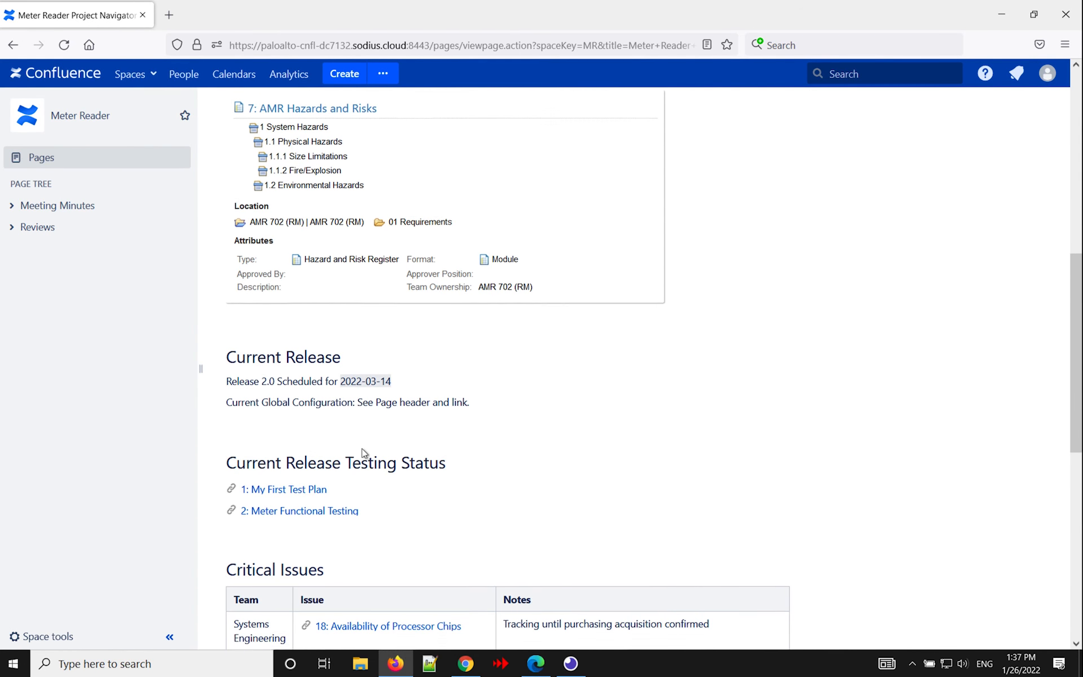
pyautogui.moveTo(277, 481)
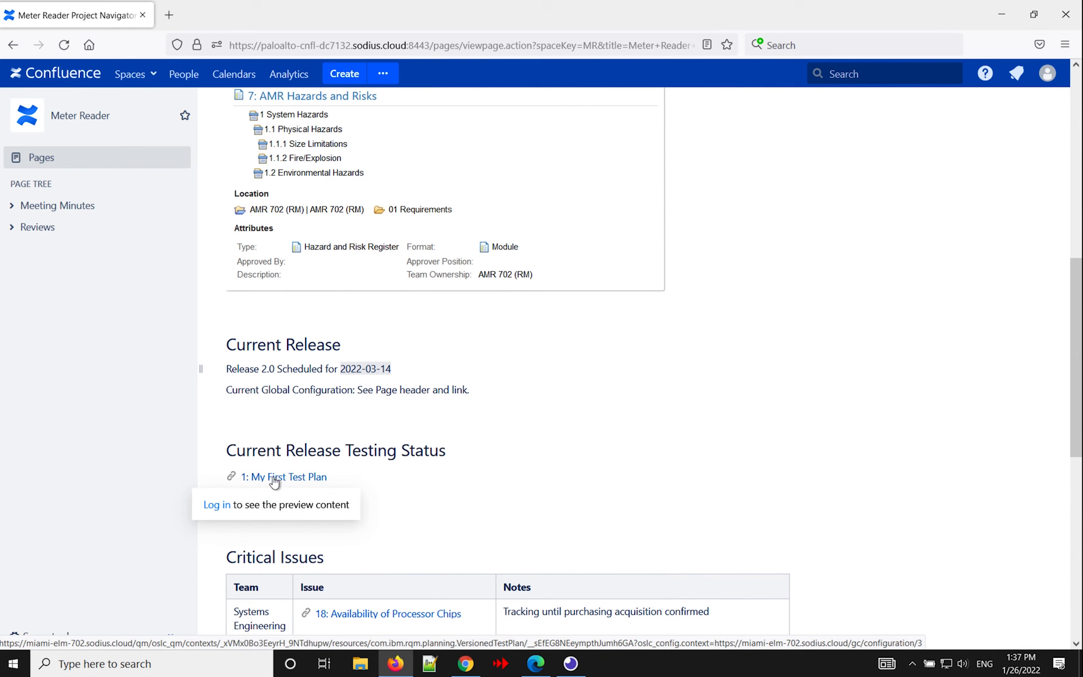
pyautogui.click(213, 507)
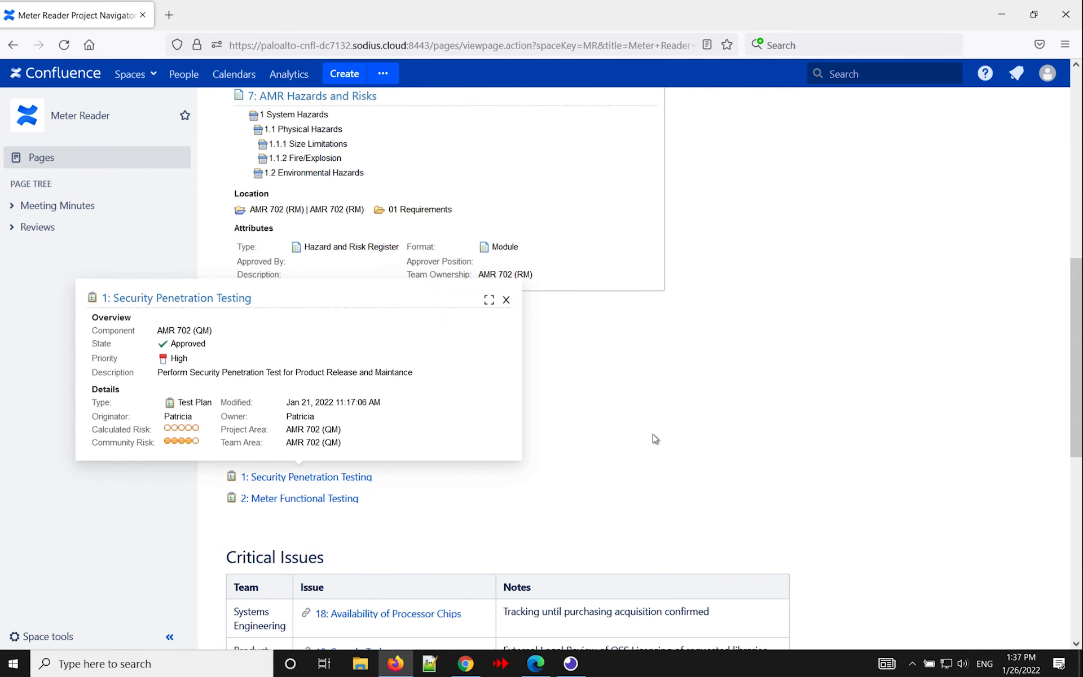
# Log in from the Availability of Processor Chips link in the Critical Issues table to load the work item links.
pyautogui.scroll(-1, 655, 439)
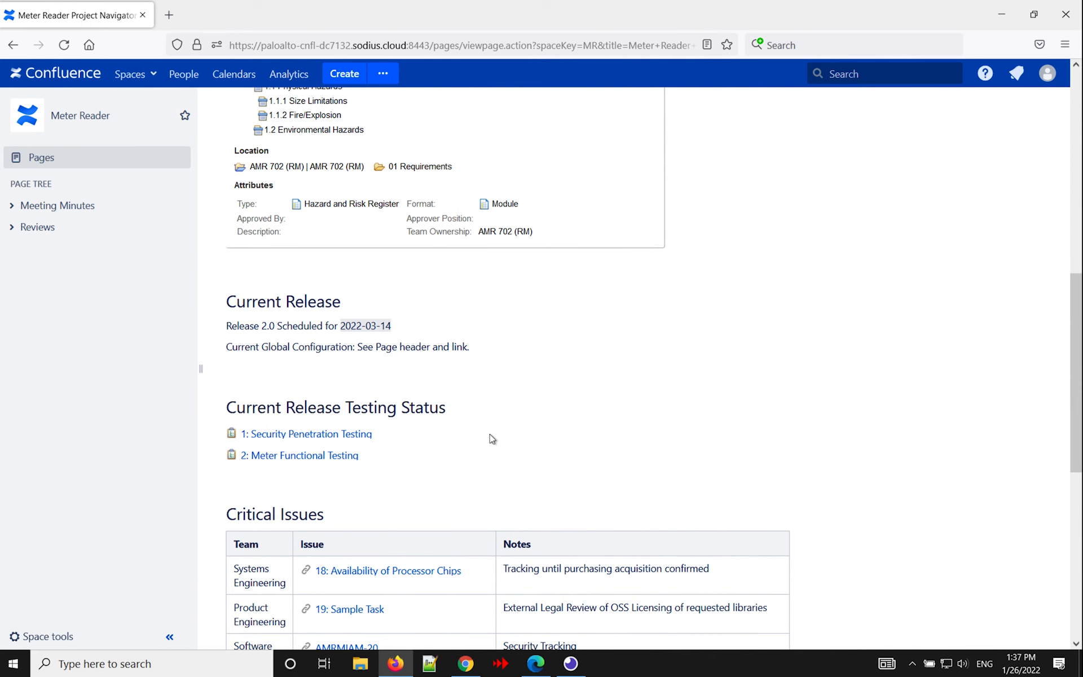
pyautogui.scroll(-4, 491, 438)
pyautogui.moveTo(416, 366)
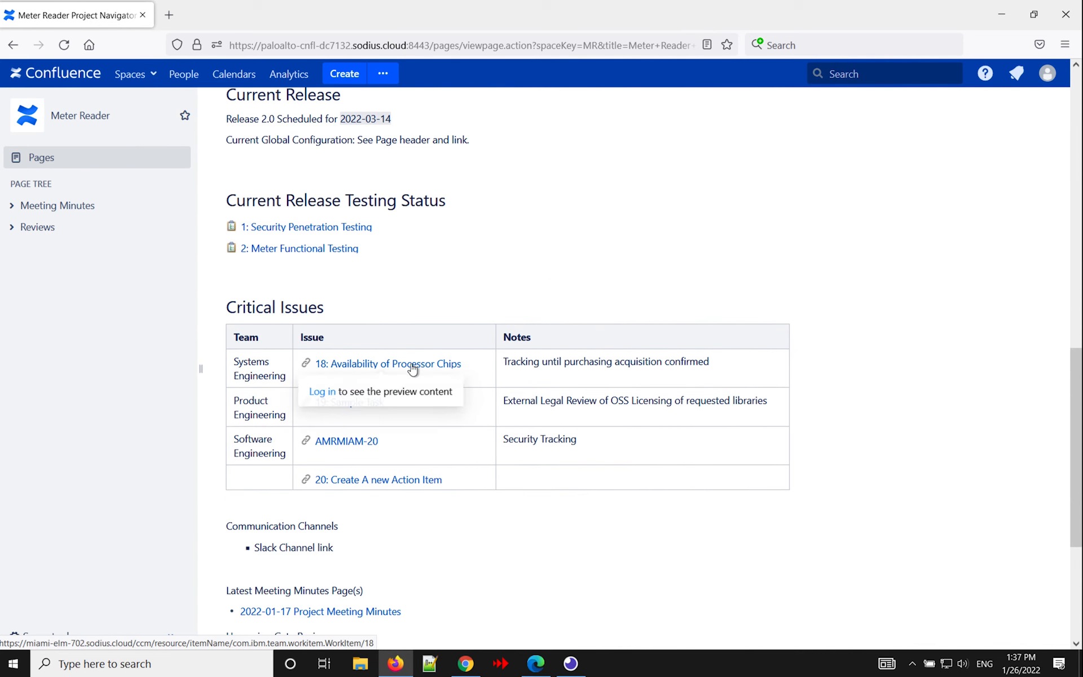
pyautogui.click(331, 394)
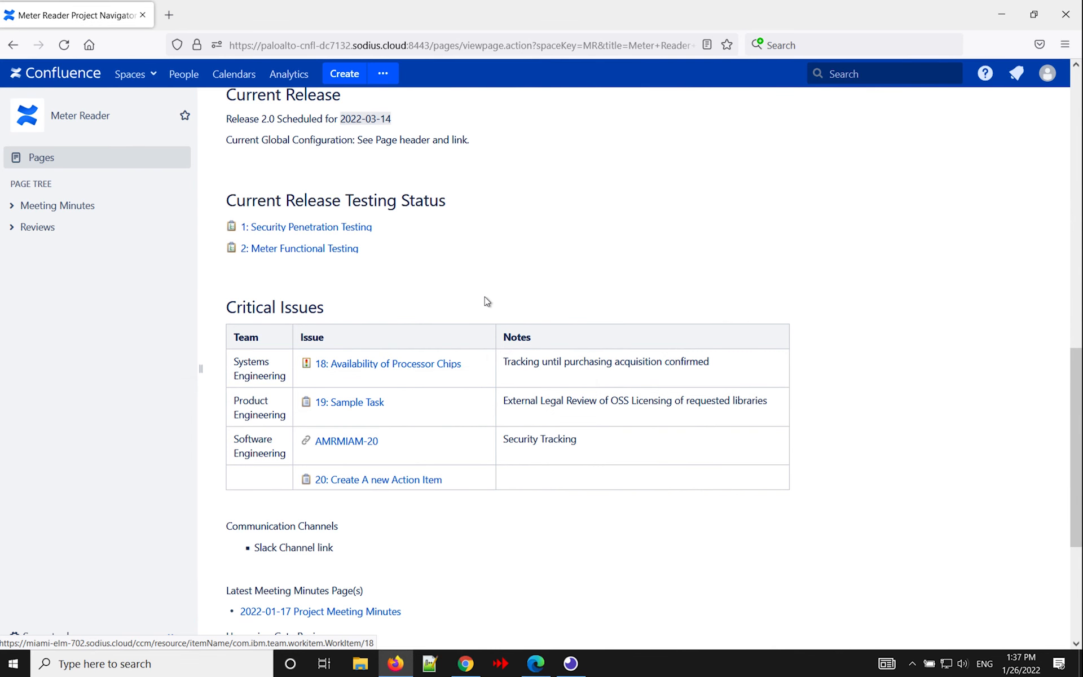
# Log in to Jira from the AMRMIAM-20 link with the saved non-administrator username and password, and preview the issue with the time zone notice dismissed.
pyautogui.moveTo(342, 443)
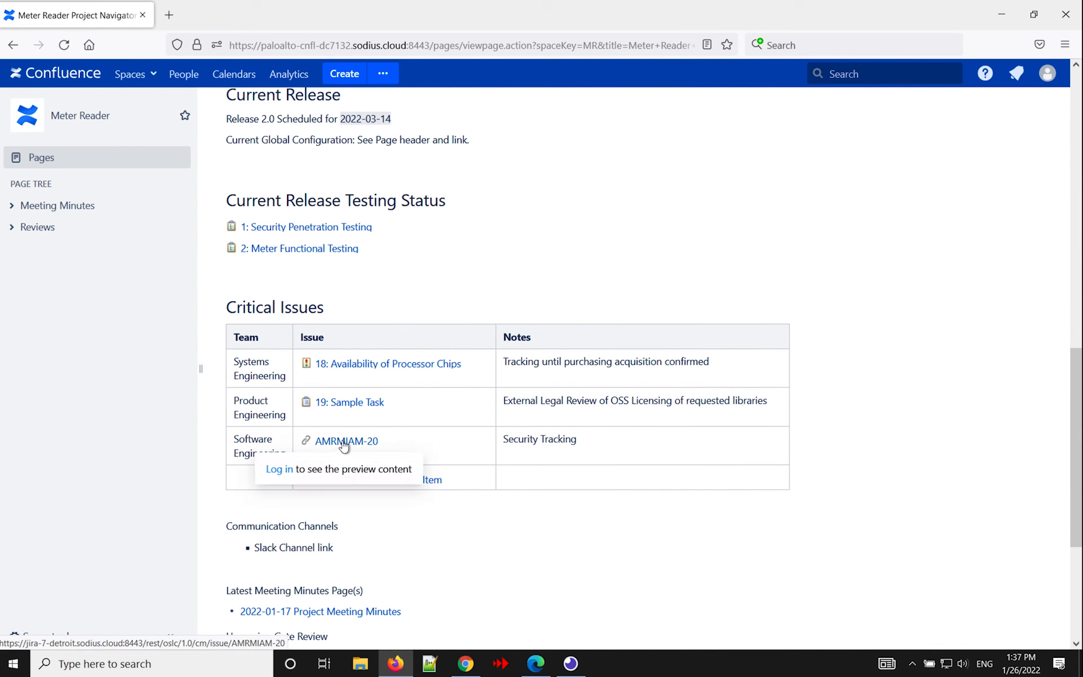
pyautogui.click(280, 471)
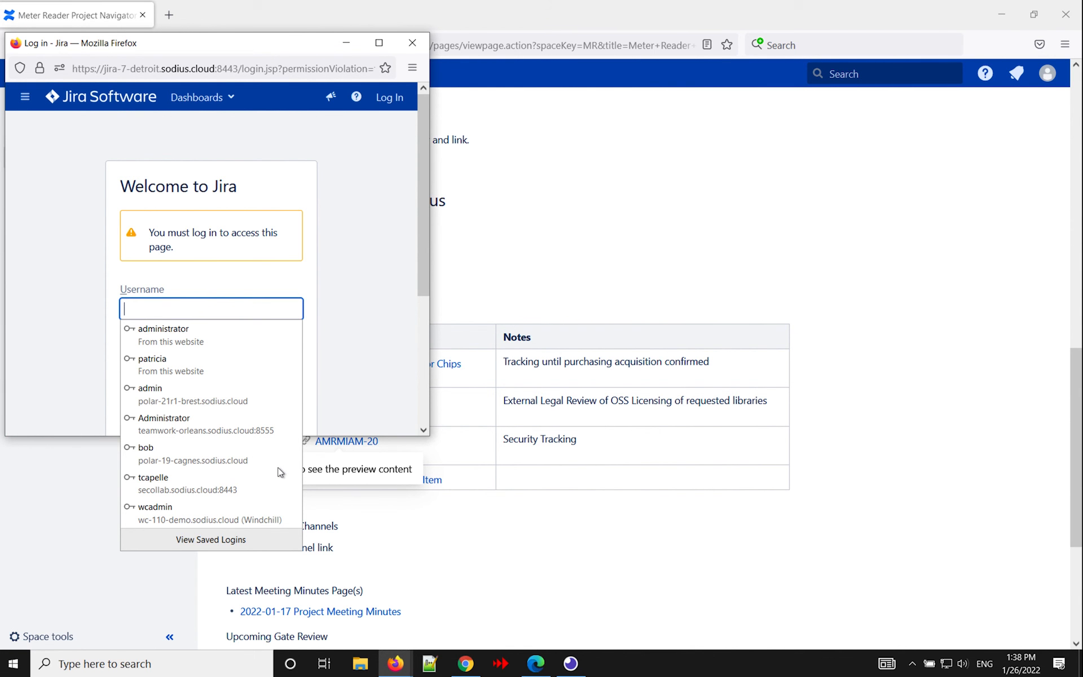
pyautogui.click(209, 366)
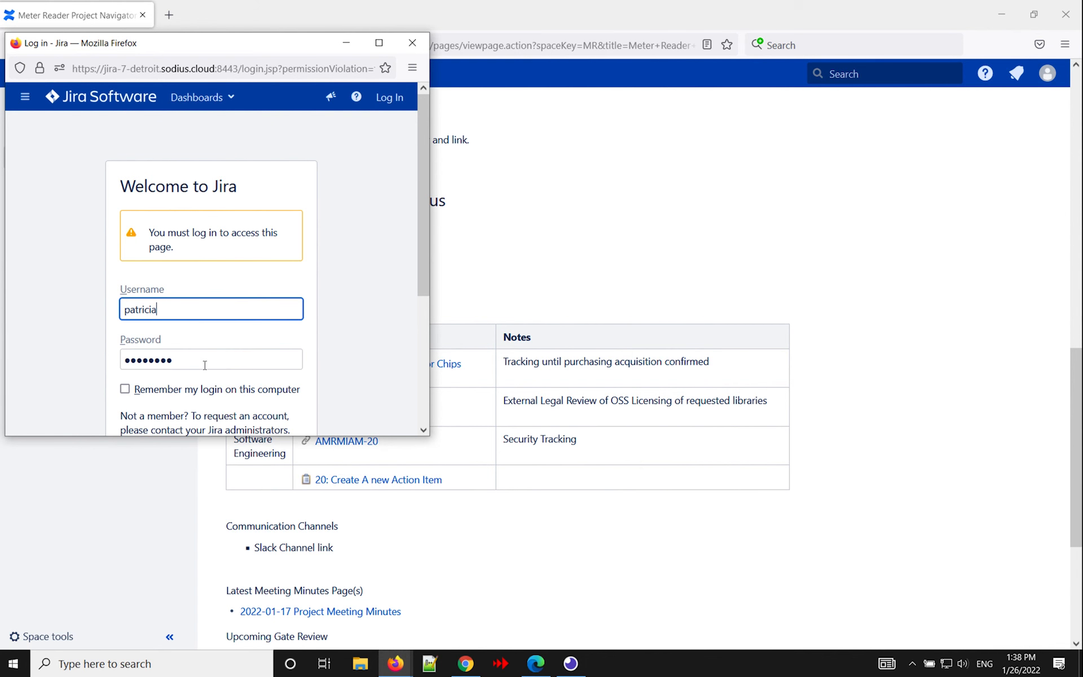
pyautogui.scroll(-3, 93, 361)
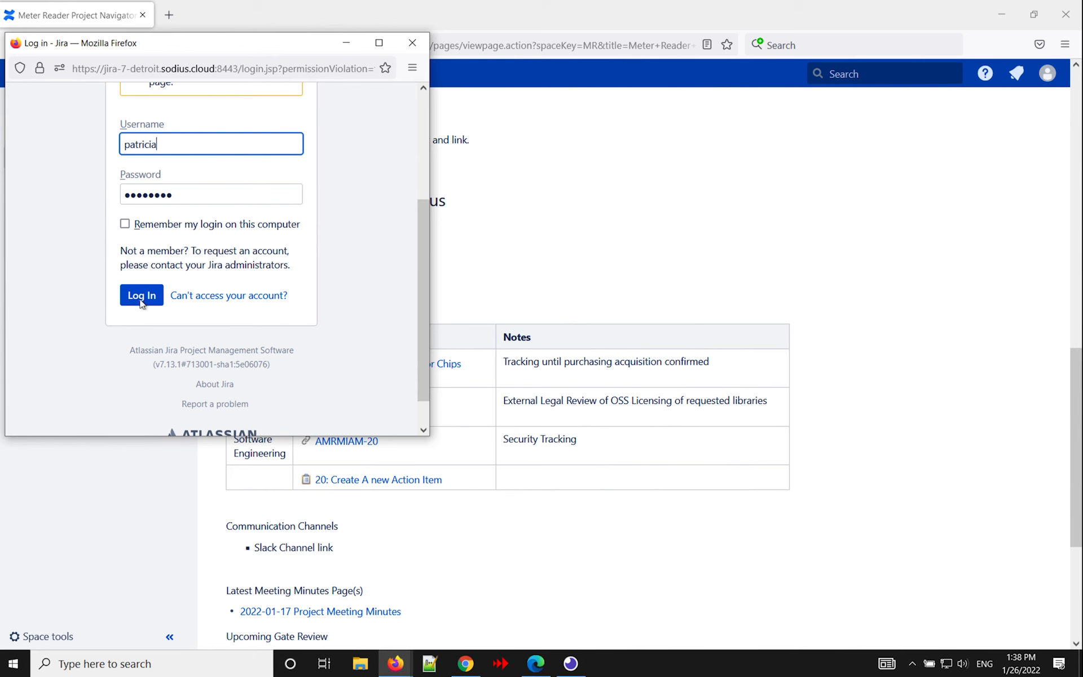
pyautogui.click(141, 296)
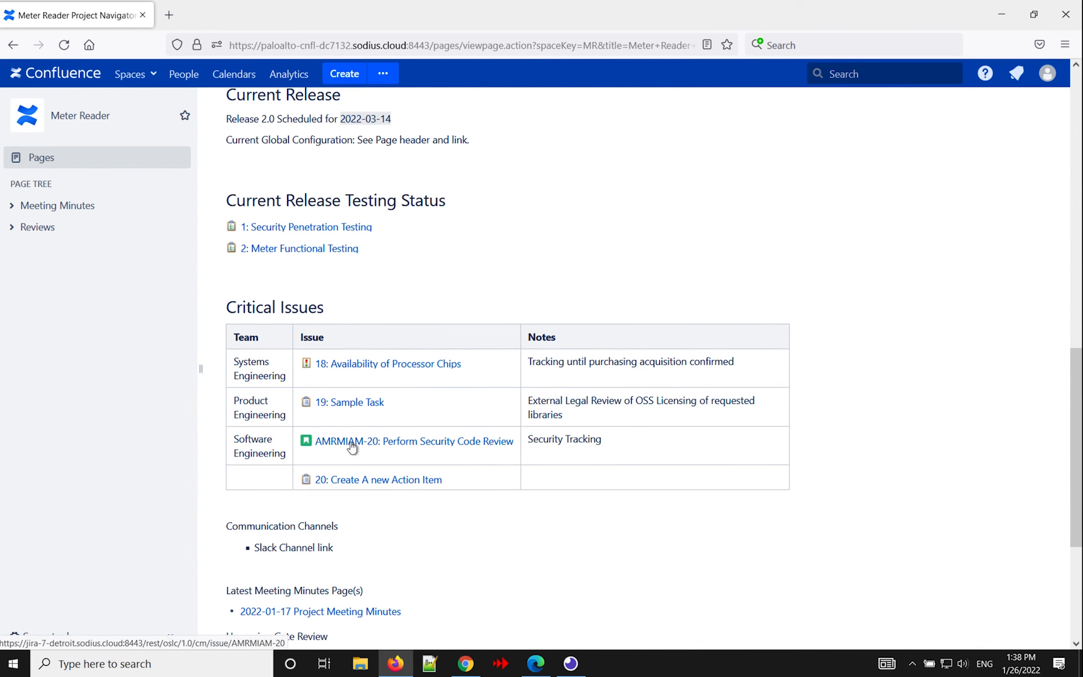
pyautogui.moveTo(353, 445)
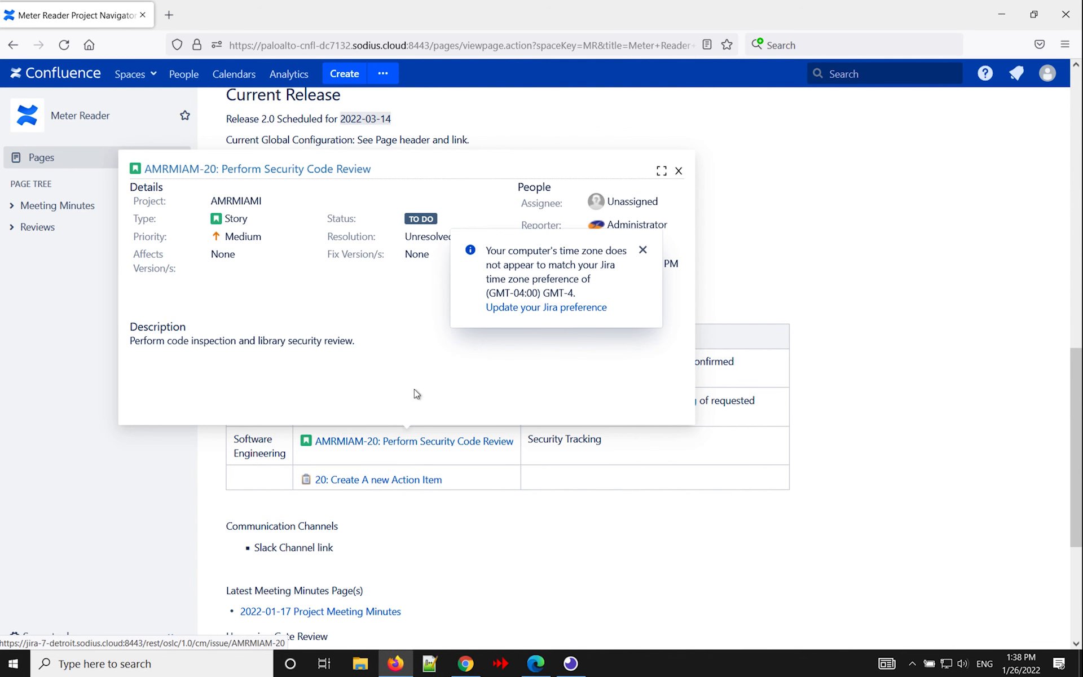
pyautogui.click(643, 249)
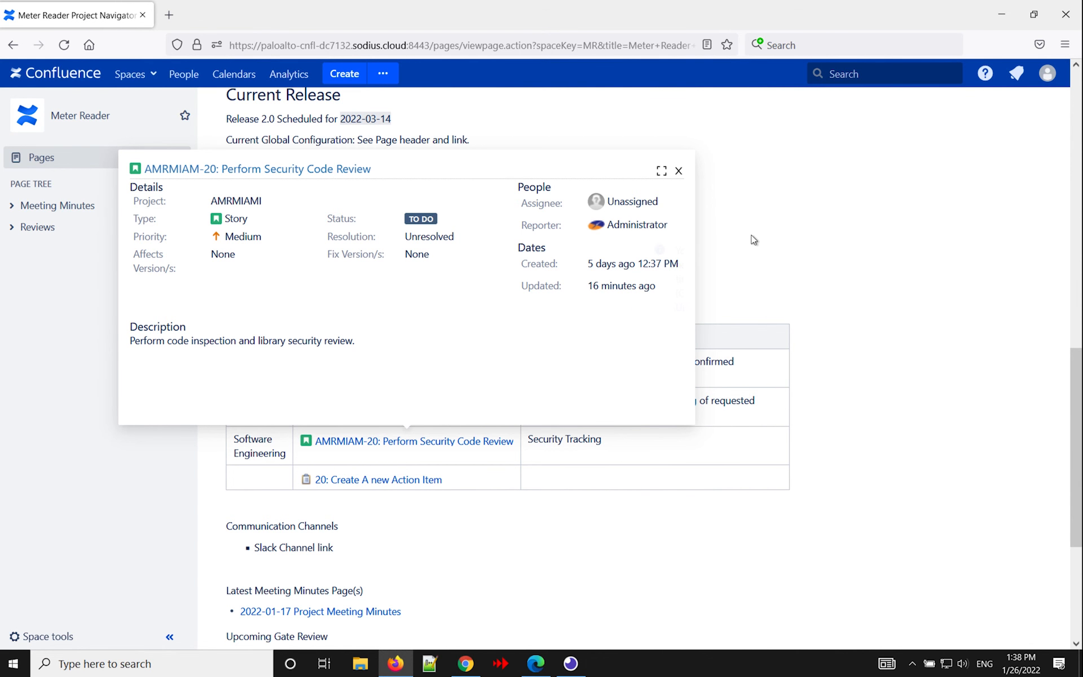